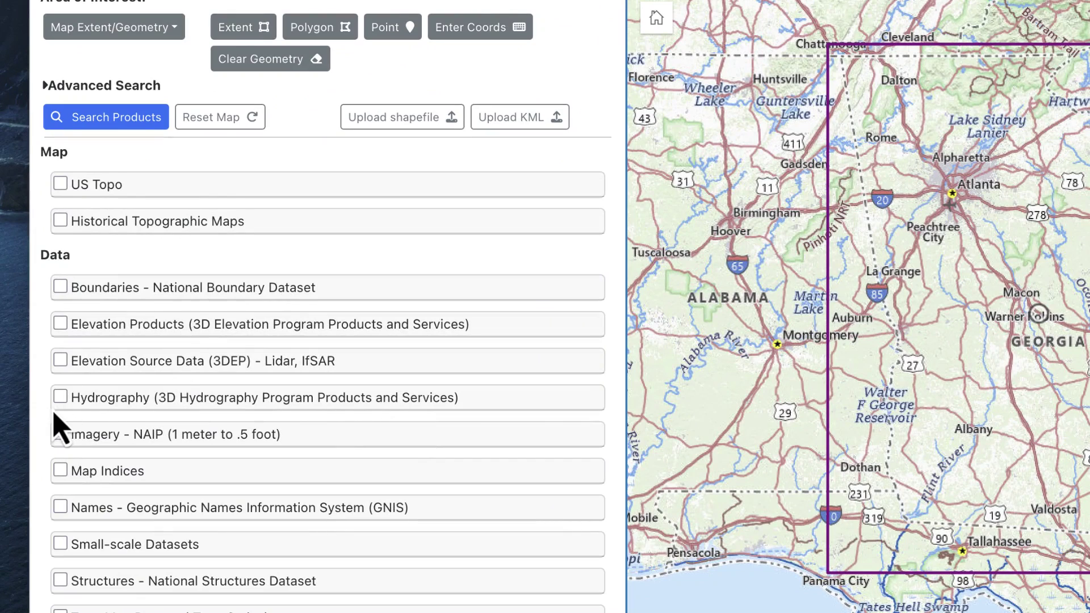
- Select the NHDPlus High Resolution (NHDPlus HR) hydrography dataset and search for its products in the outlined Georgia area
click(61, 398)
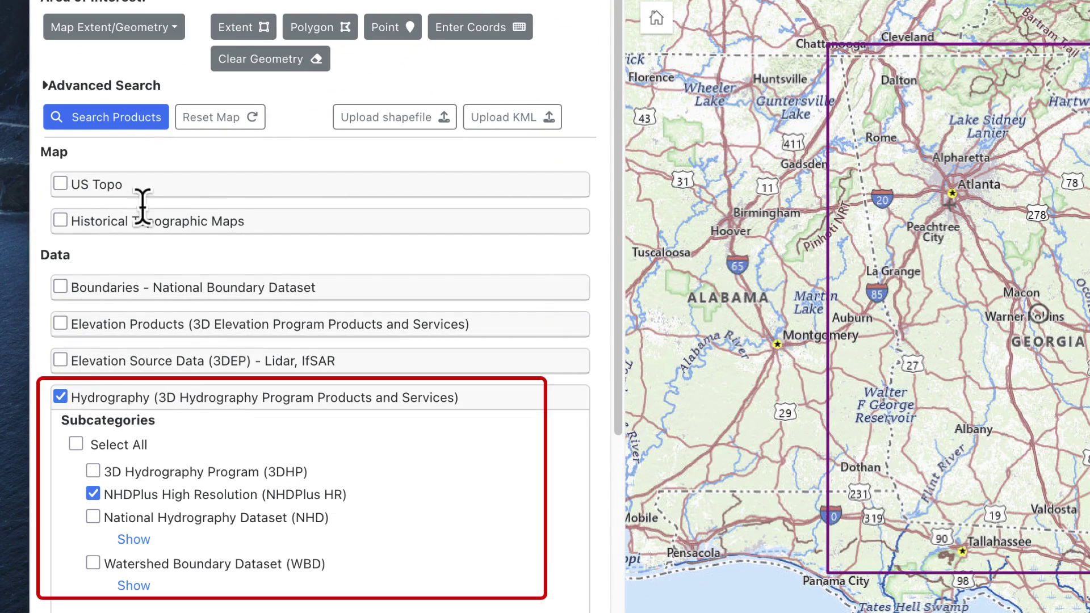
click(111, 118)
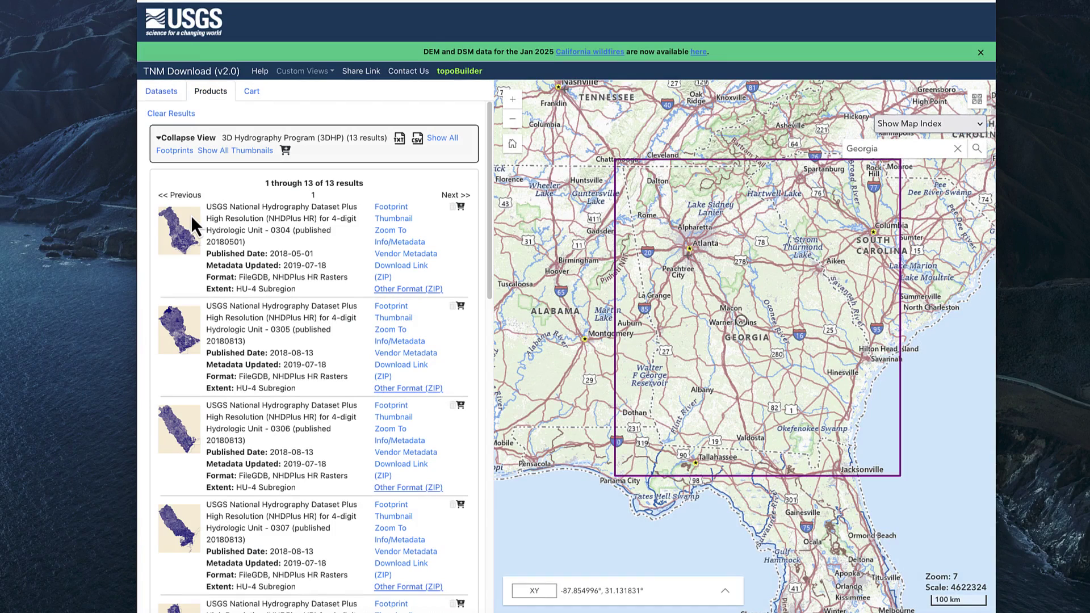
- Check the map footprints of the listed NHDPlus HR products, including hydrologic units 0304 and 0305, against the Georgia area
click(394, 209)
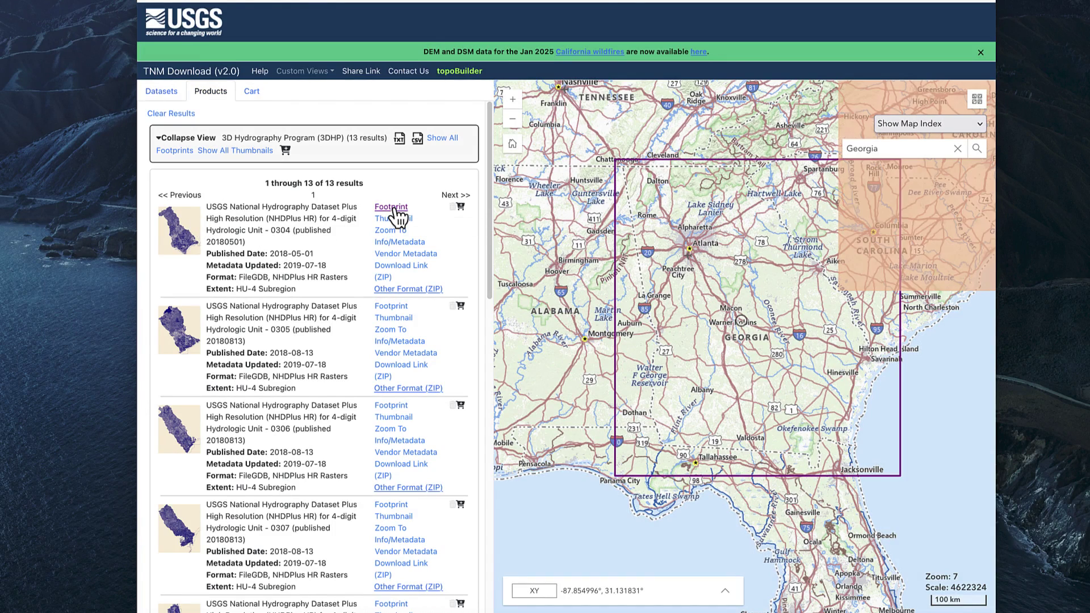
click(403, 309)
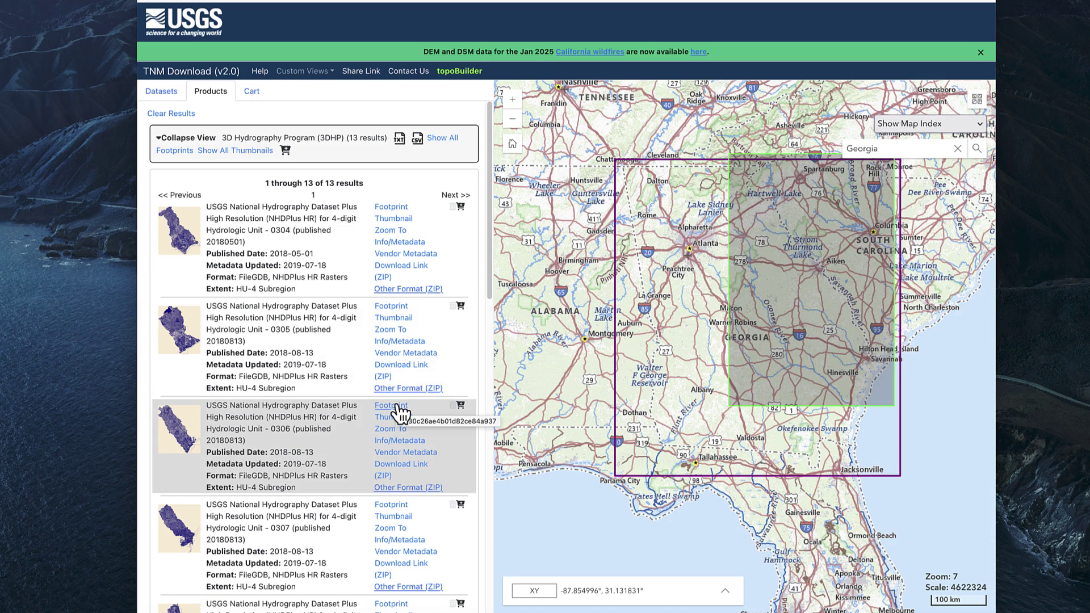
scroll(400, 420, down, 1)
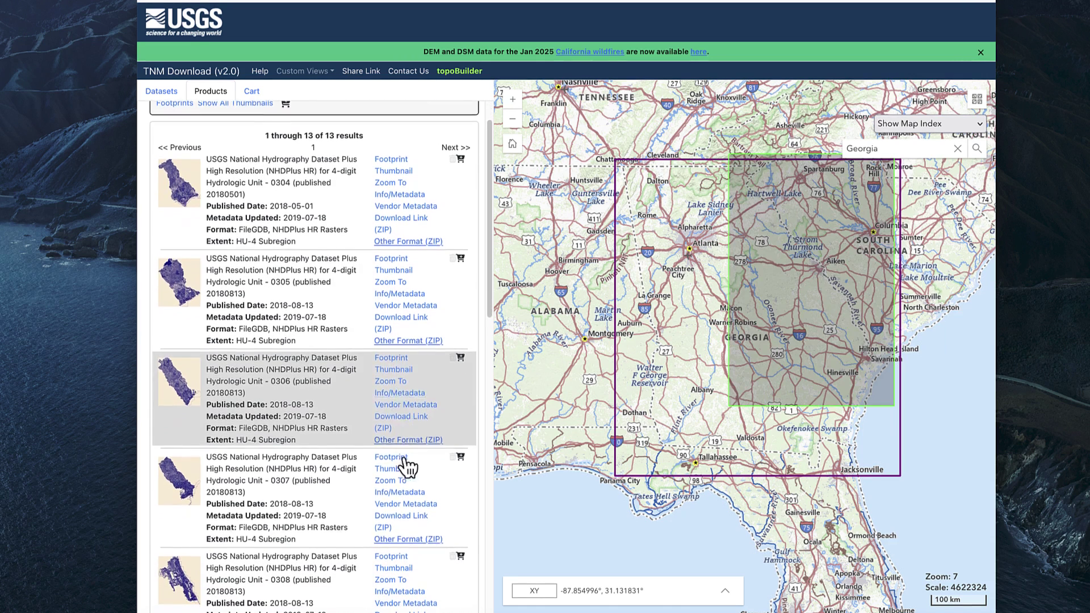
scroll(404, 479, down, 1)
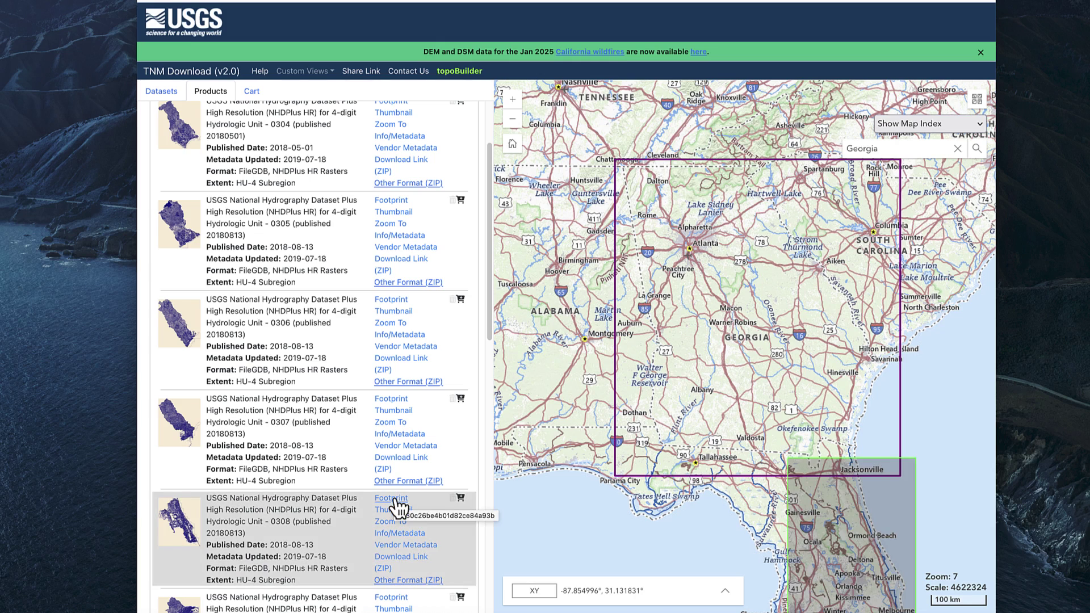
scroll(363, 323, up, 2)
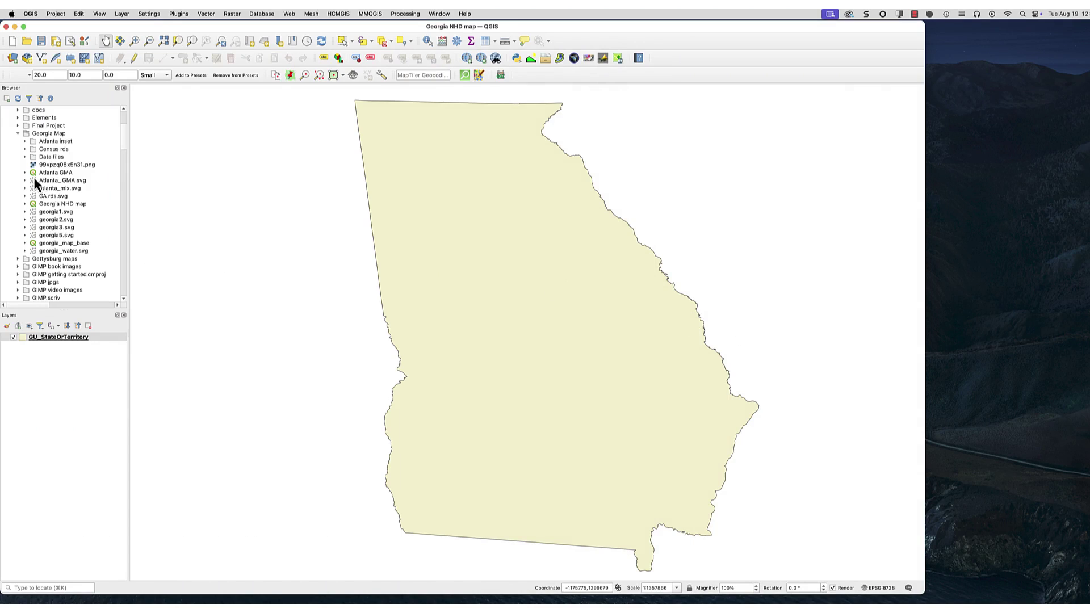
- In QGIS, add the NHDArea layer from the NHDPLUS_H_0306_HU4_GDB geodatabase in the Data files folder to the map
click(25, 157)
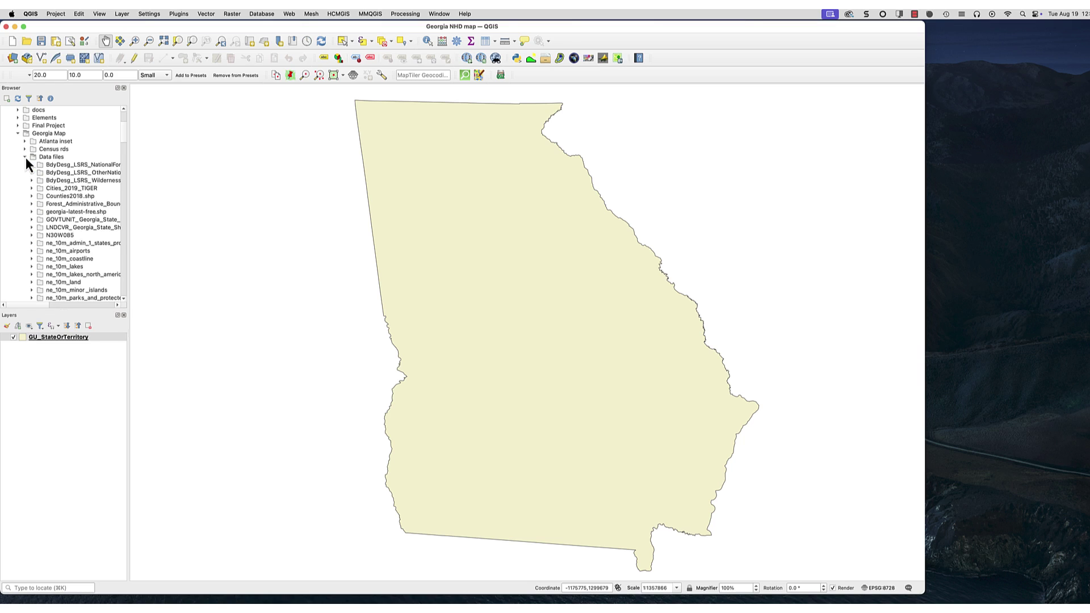
drag(127, 219, 180, 223)
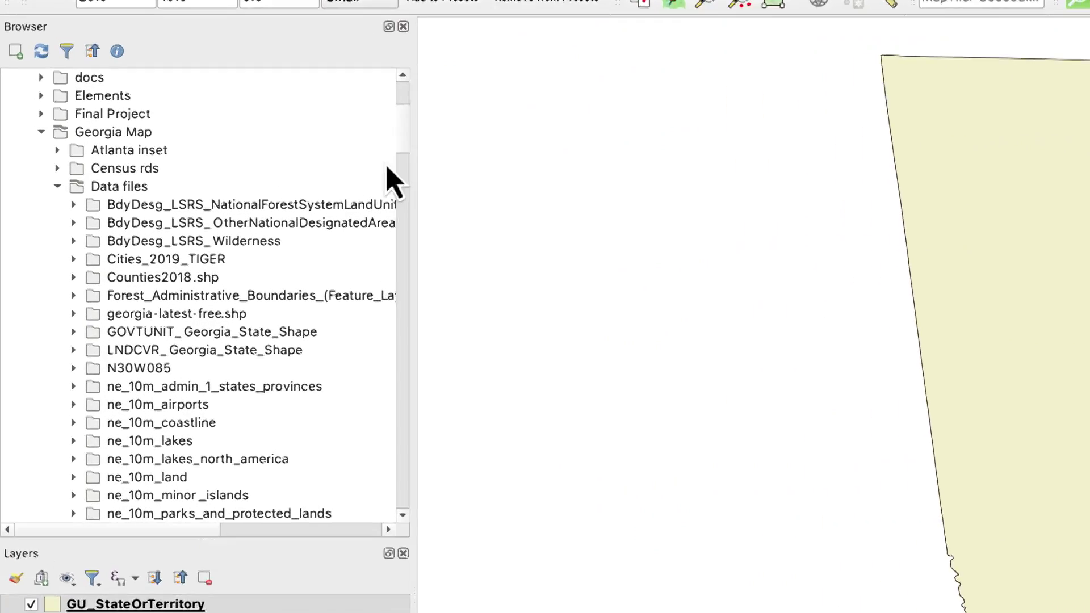
scroll(407, 152, down, 5)
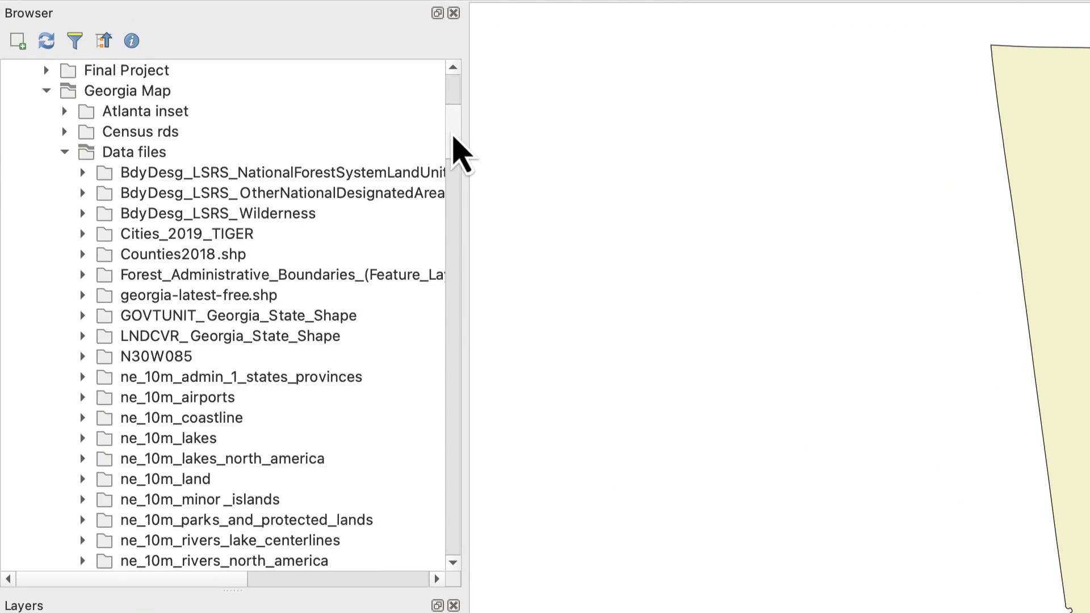
scroll(459, 176, down, 4)
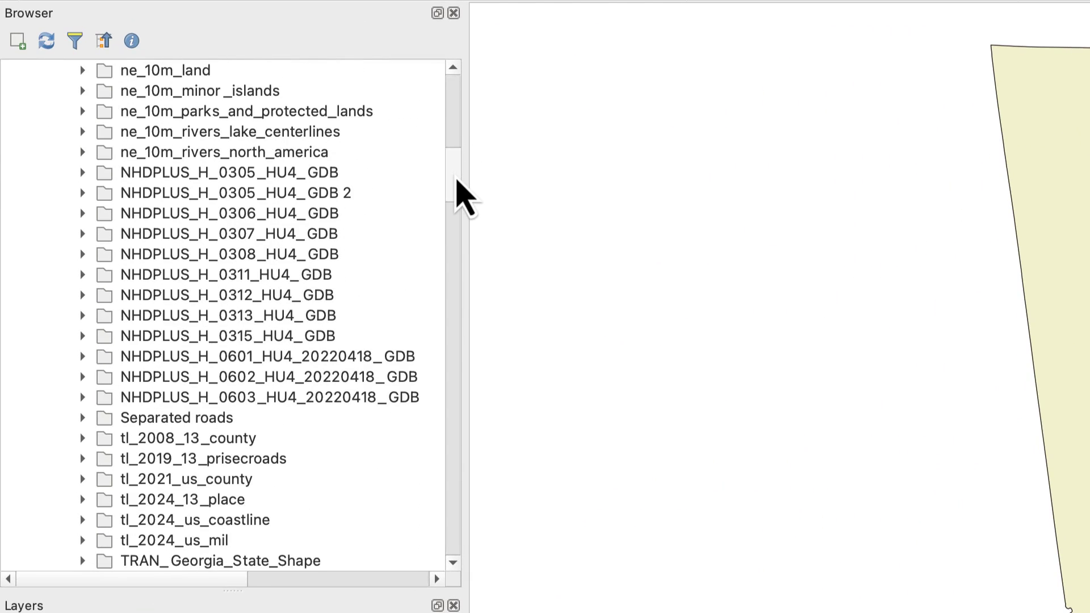
click(83, 216)
click(101, 234)
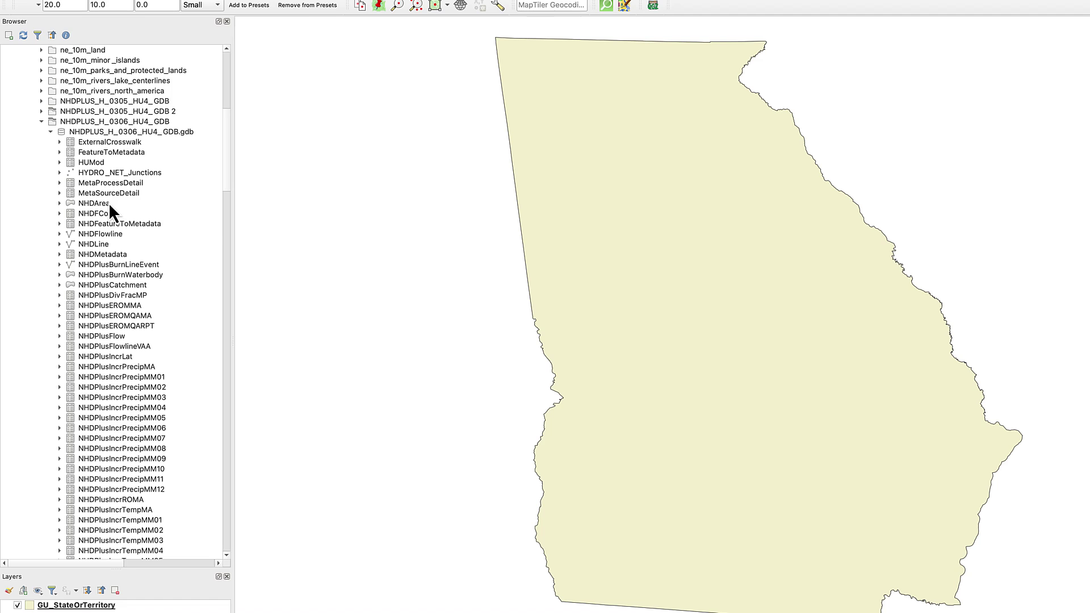
drag(107, 203, 533, 265)
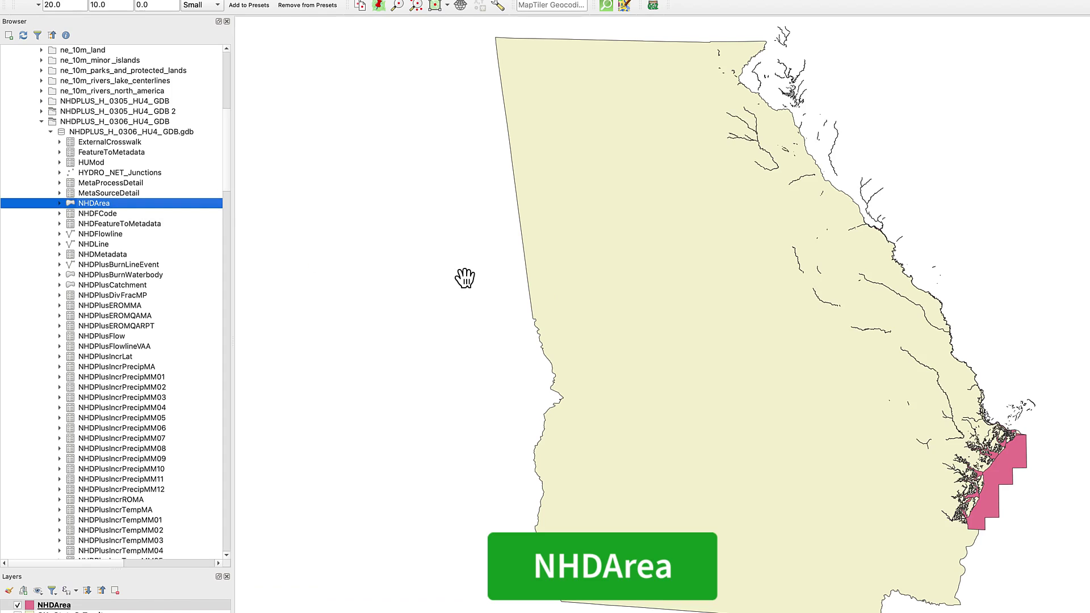
- Add the NHDWaterbody layer from the same NHDPLUS_H_0306_HU4_GDB geodatabase to the map
drag(227, 165, 222, 243)
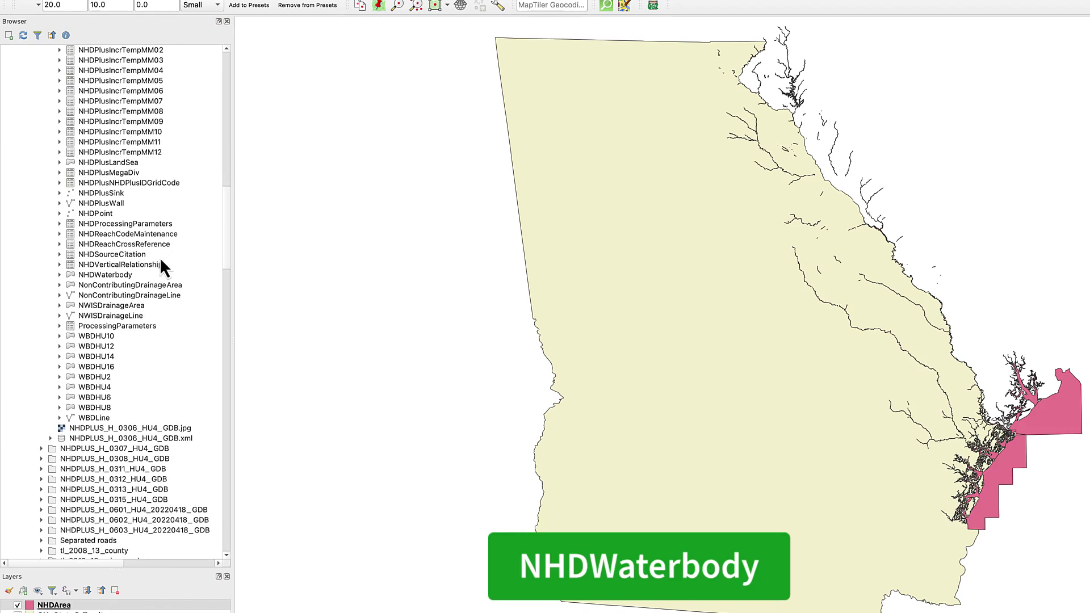
click(125, 278)
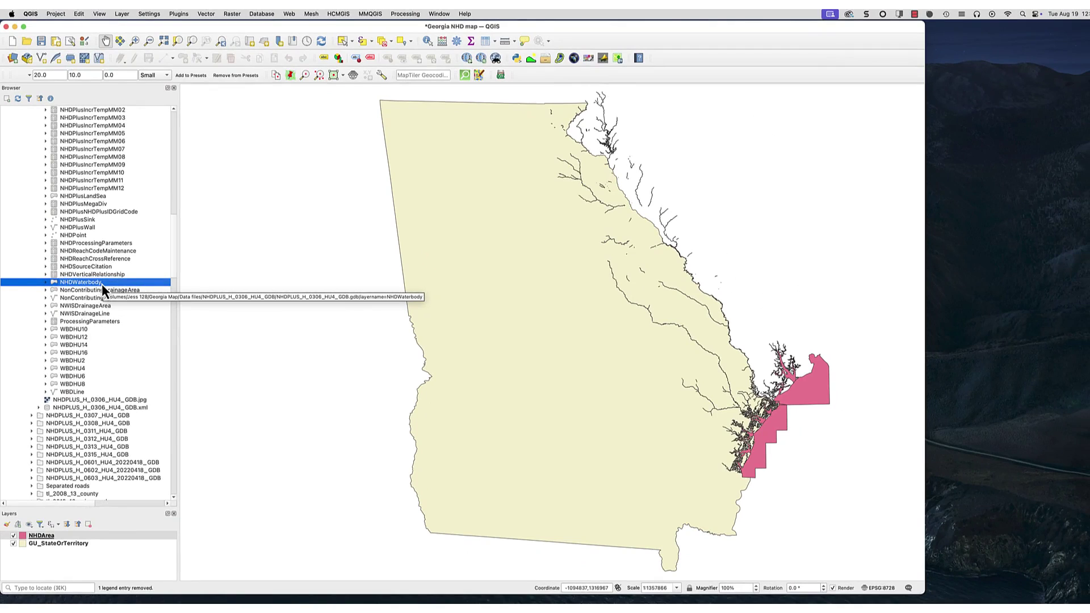
drag(101, 284, 407, 322)
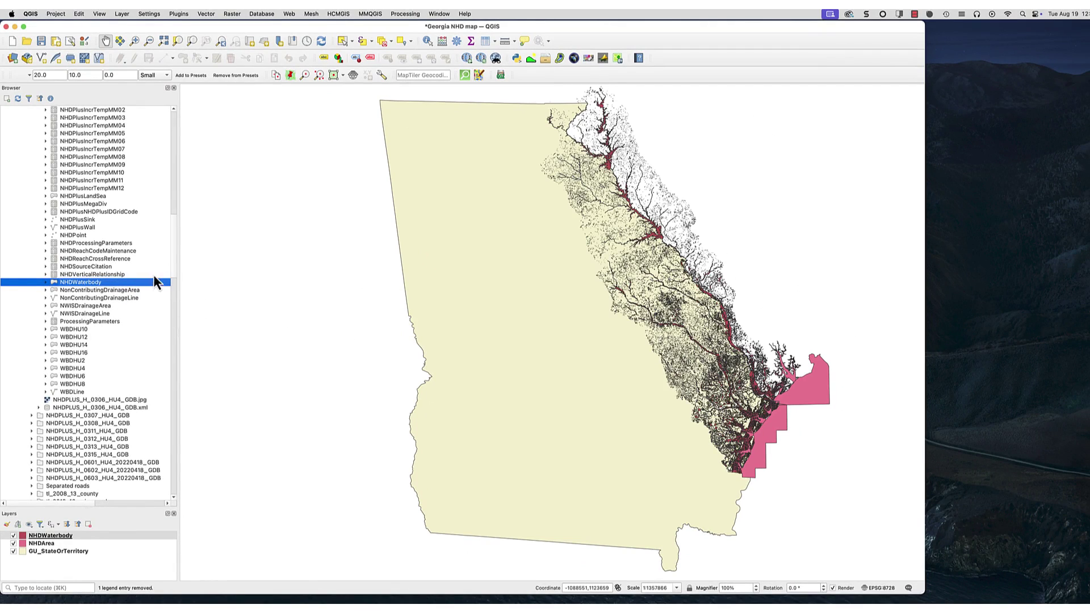
- Collapse the NHDPLUS_H_0306_HU4_GDB folder and expand the geodatabase inside the NHDPLUS_H_0307_HU4_GDB folder
drag(173, 261, 173, 189)
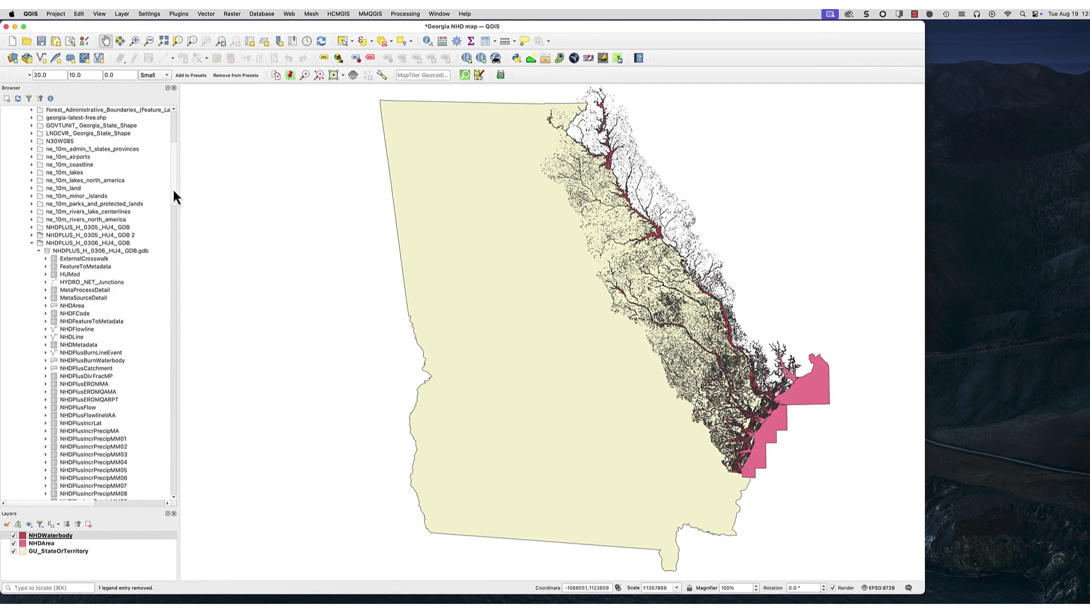
click(31, 243)
click(32, 250)
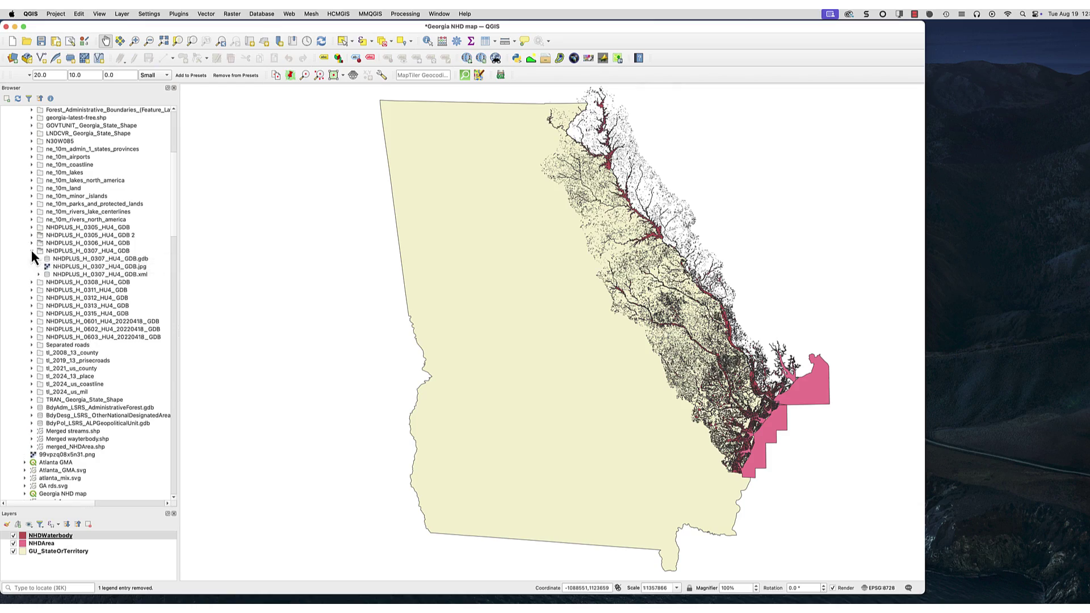
click(39, 259)
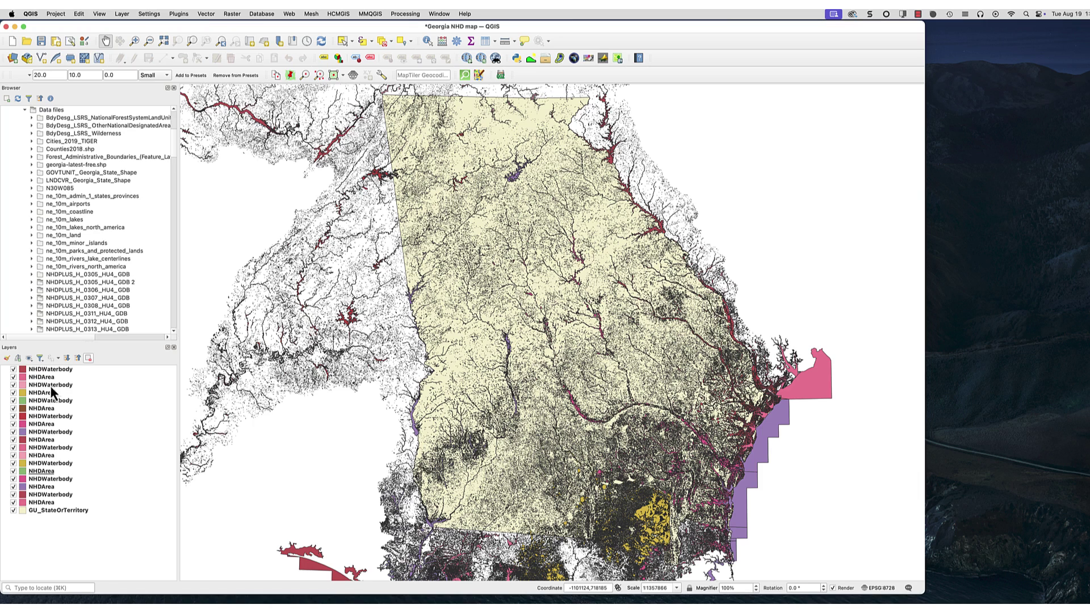
- Reorder the layers so that all NHDWaterbody layers are grouped together above all NHDArea layers
drag(60, 386, 66, 381)
drag(66, 417, 66, 389)
drag(68, 449, 63, 387)
drag(63, 479, 63, 405)
drag(64, 494, 68, 397)
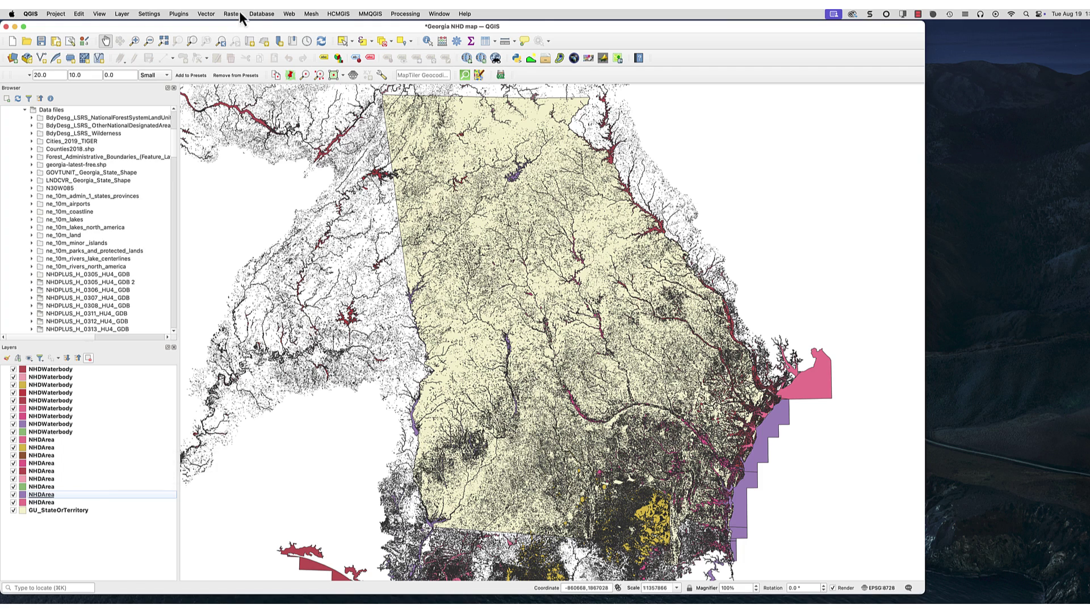
- Merge all the NHDArea layers into one temporary vector layer with Merge Vector Layers
click(207, 14)
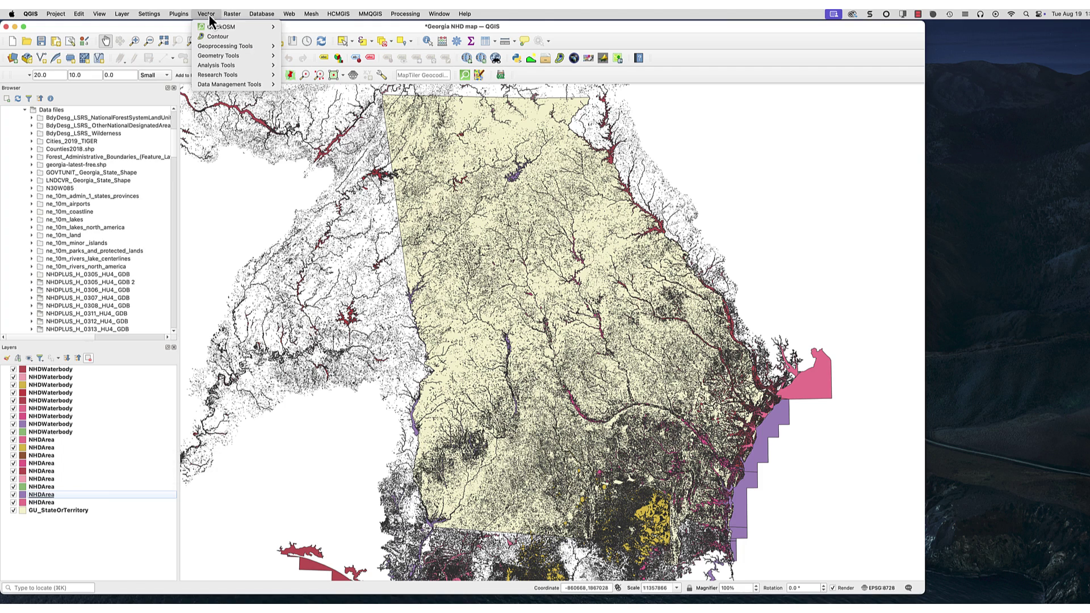
mouse_move(226, 85)
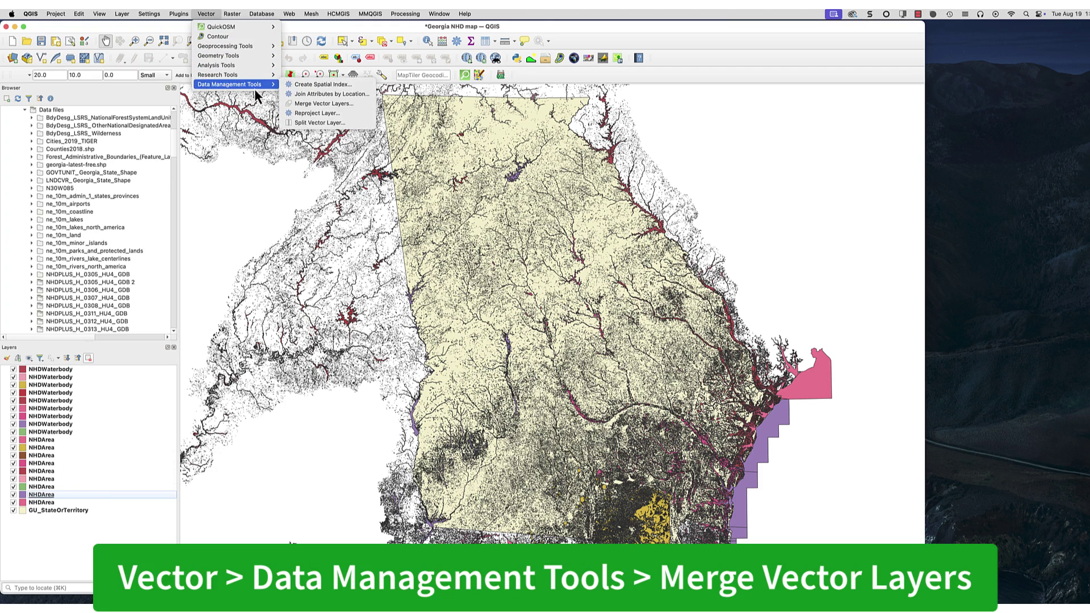
click(305, 107)
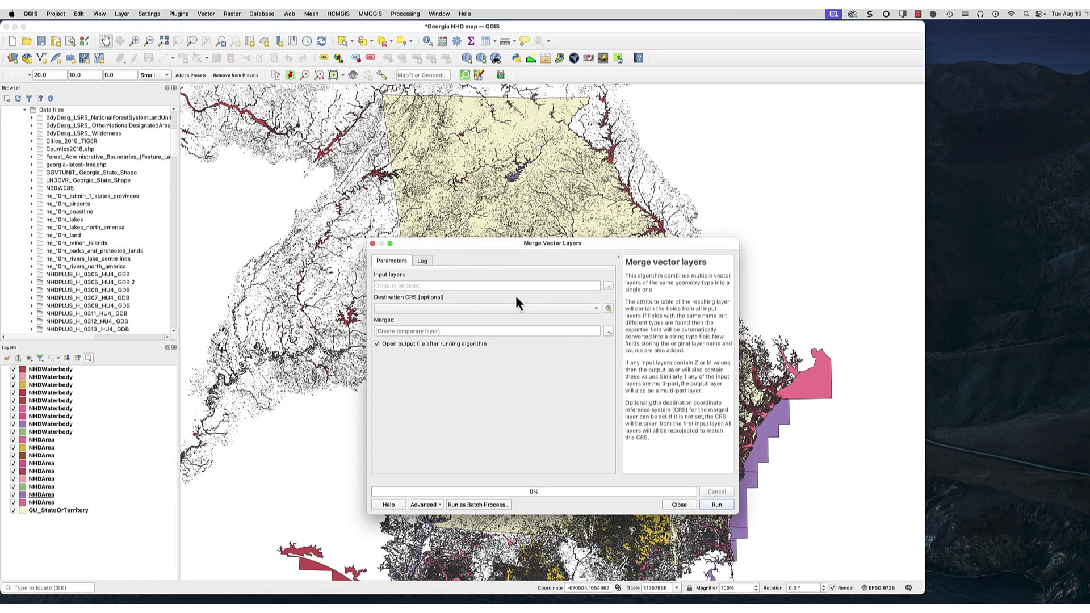
click(608, 287)
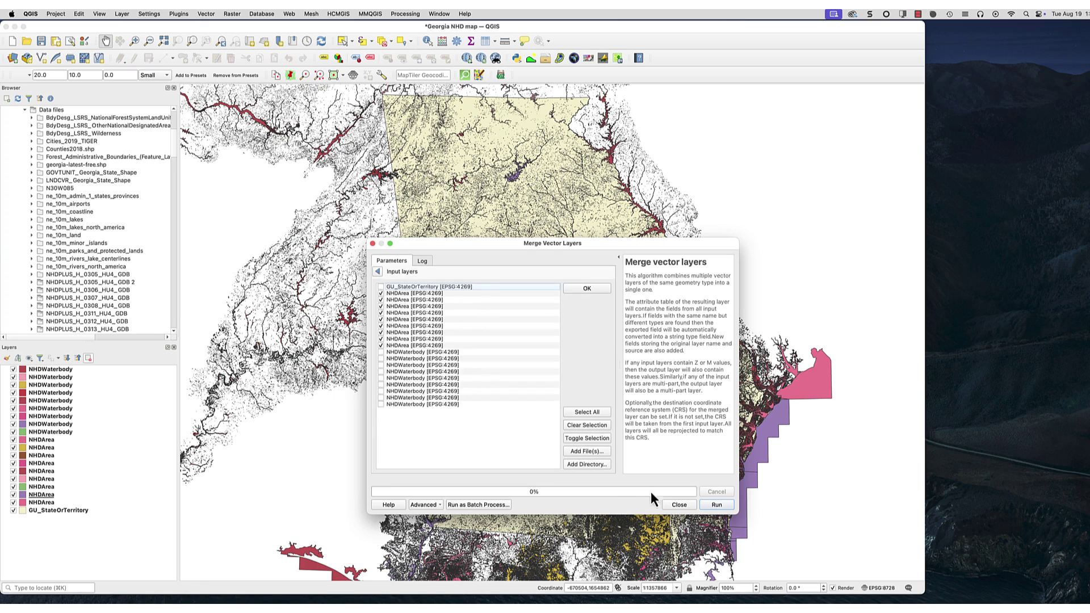
click(710, 505)
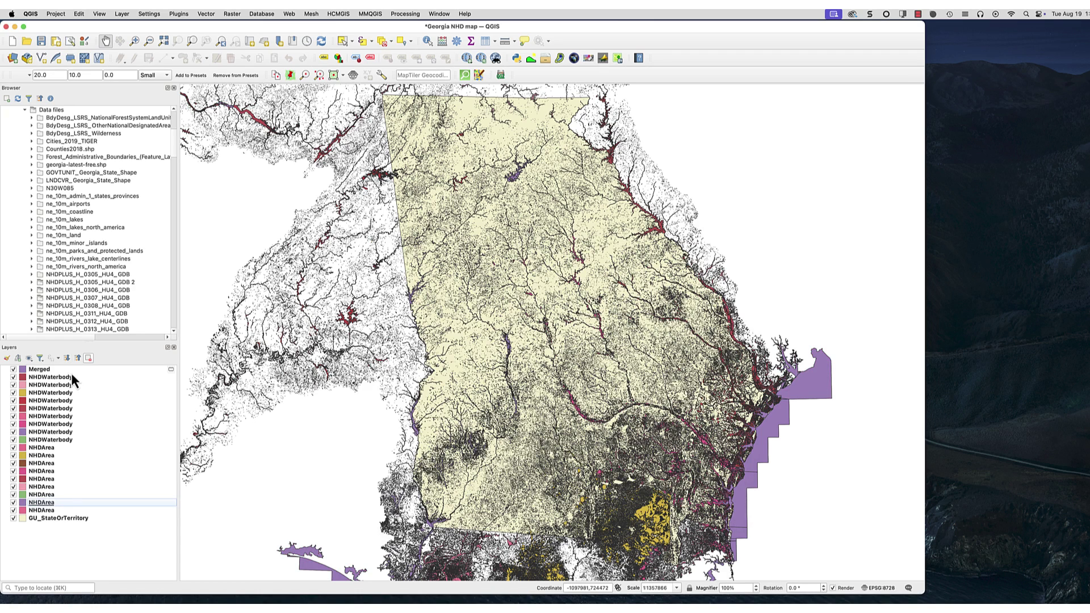
- Rename the merged layer as NHDArea_merged
right_click(98, 370)
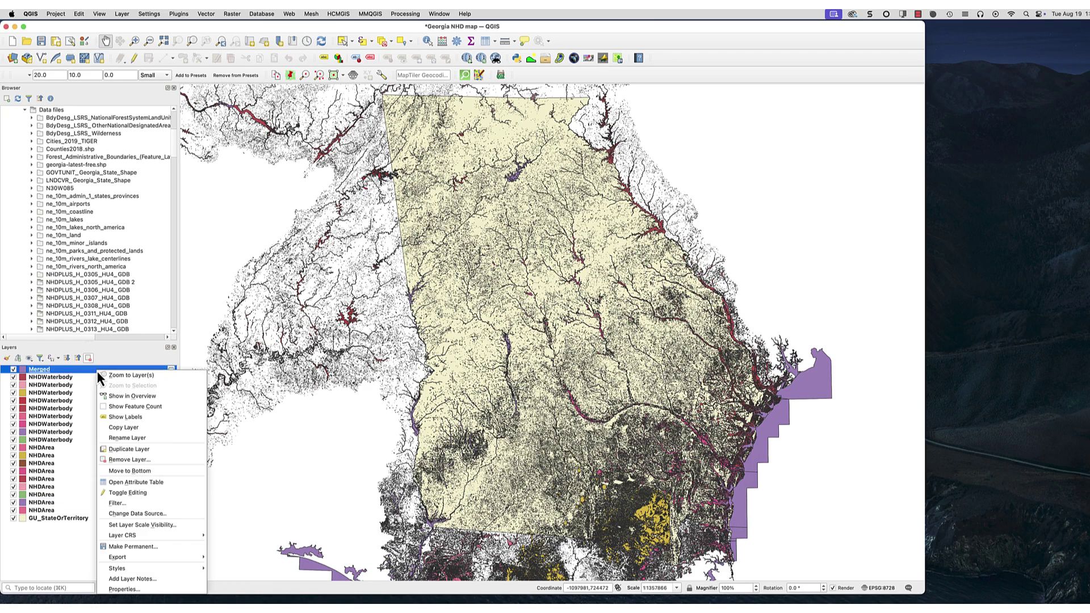
click(148, 440)
text(NHD)
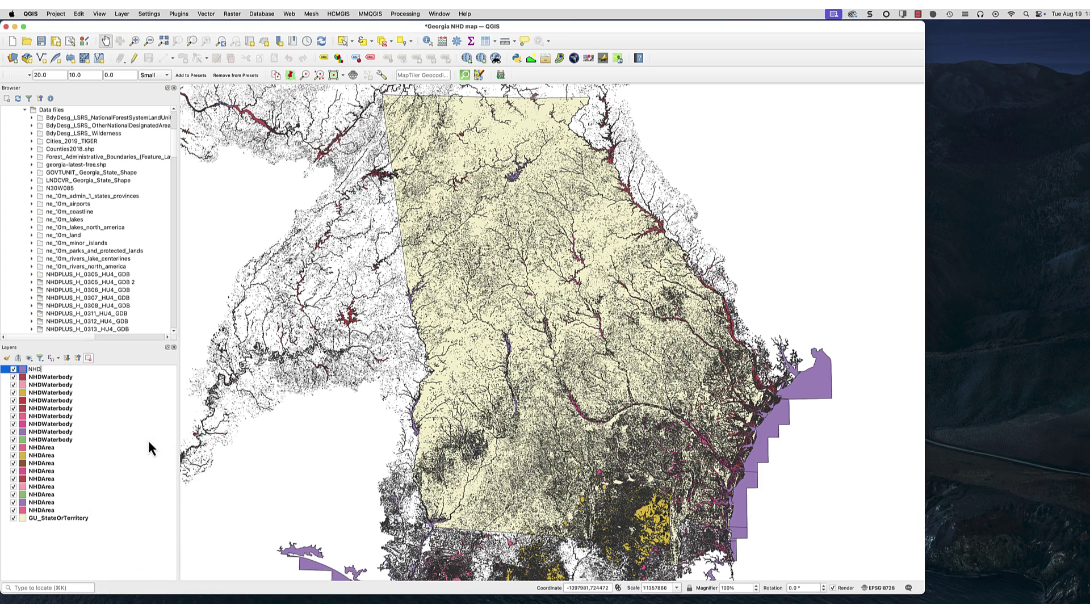
text(Area_merged)
key(Return)
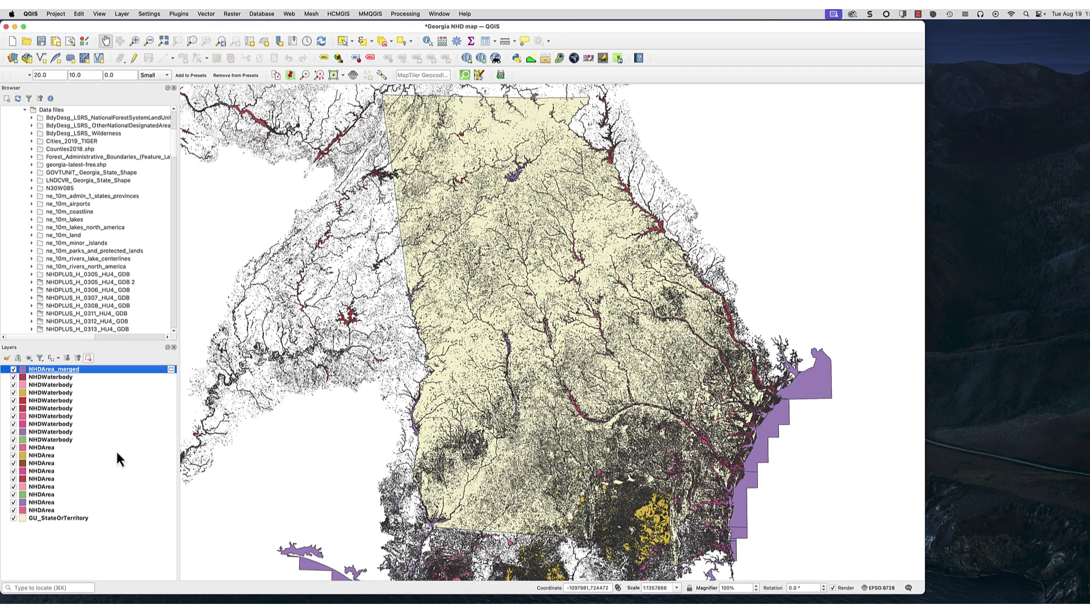
- Remove all the individual NHDArea source layers from the project, keeping the merged layer
click(71, 449)
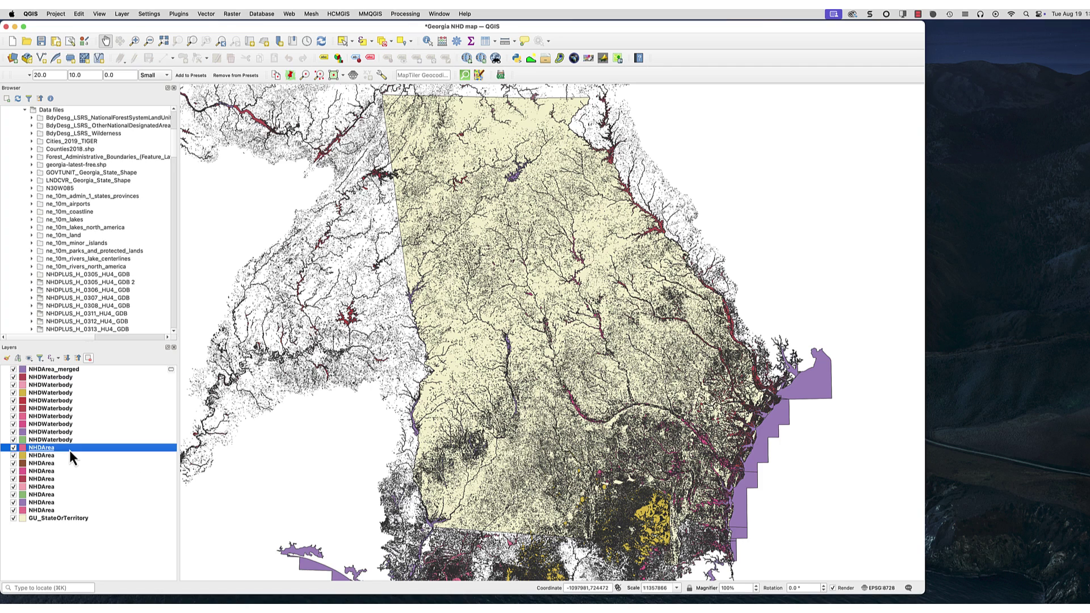
shift+click(64, 511)
click(88, 358)
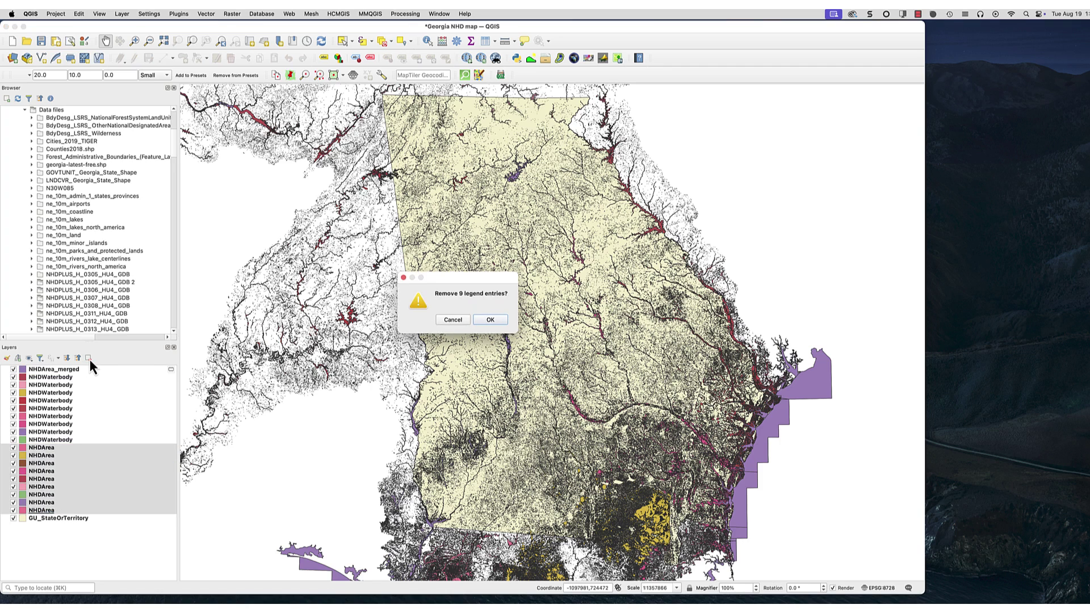
click(489, 319)
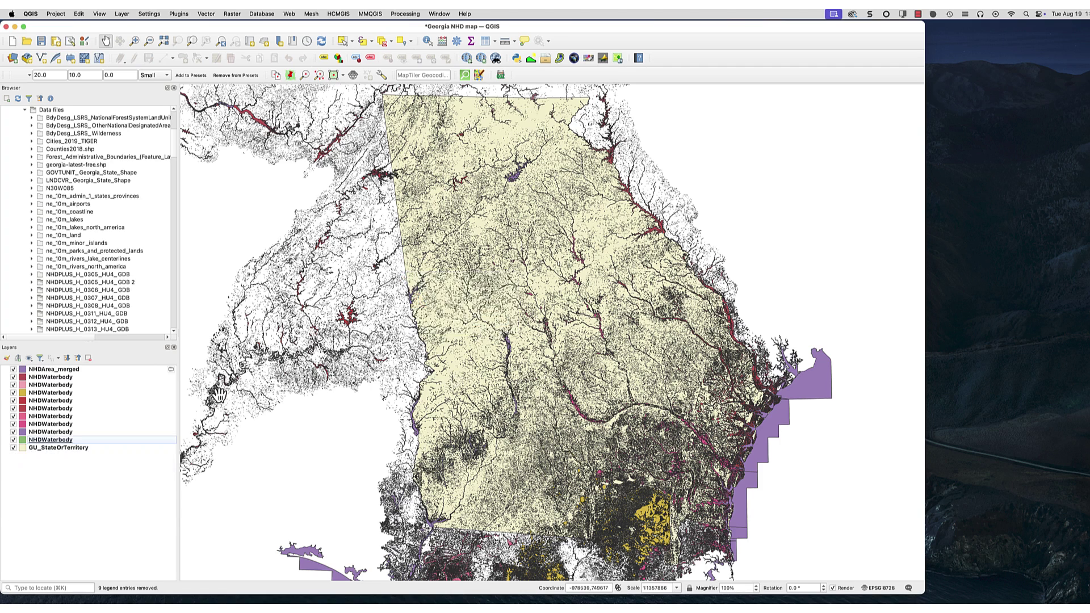
- Merge all the NHDWaterbody layers into one temporary vector layer with Merge Vector Layers
click(212, 16)
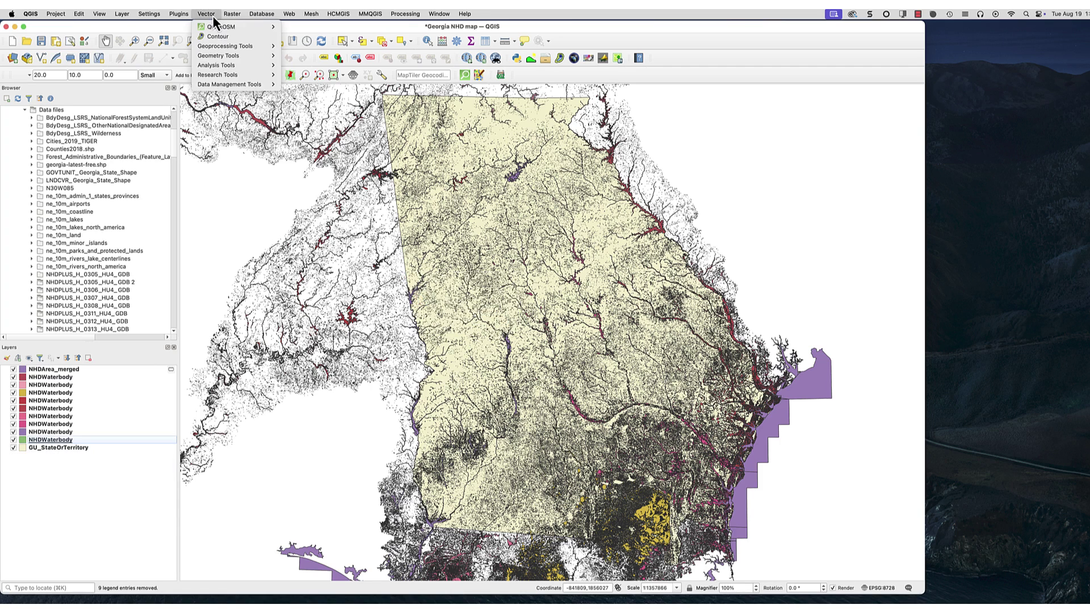
mouse_move(264, 85)
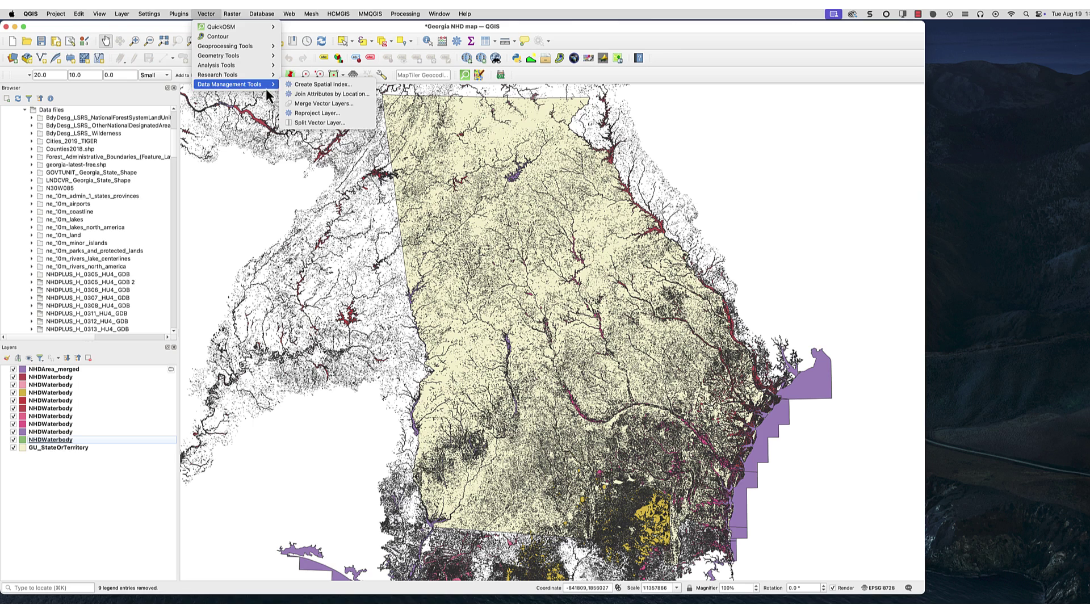
click(348, 104)
click(609, 285)
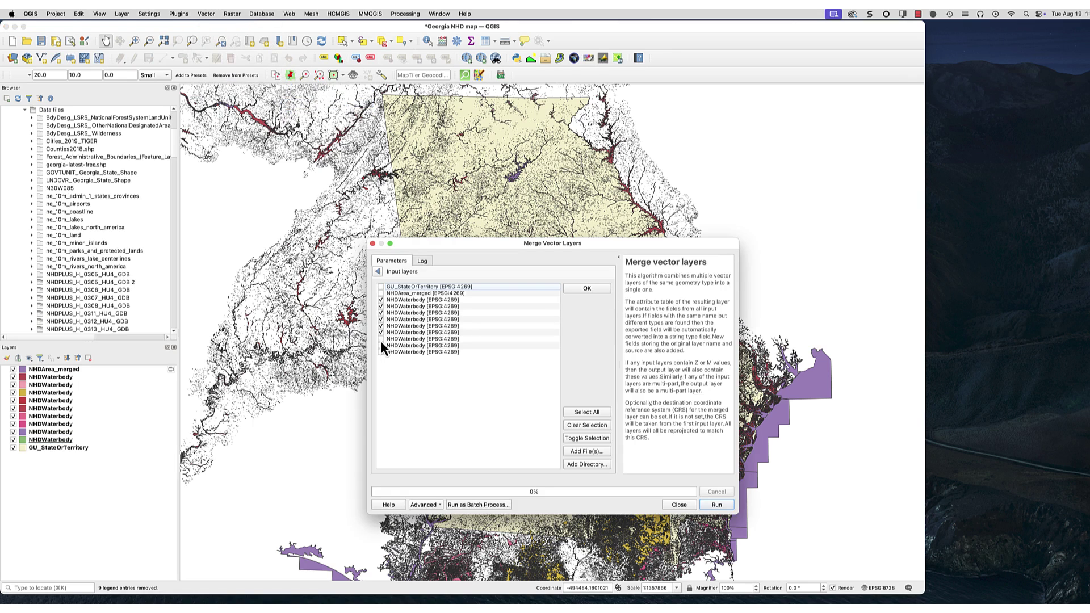
click(716, 504)
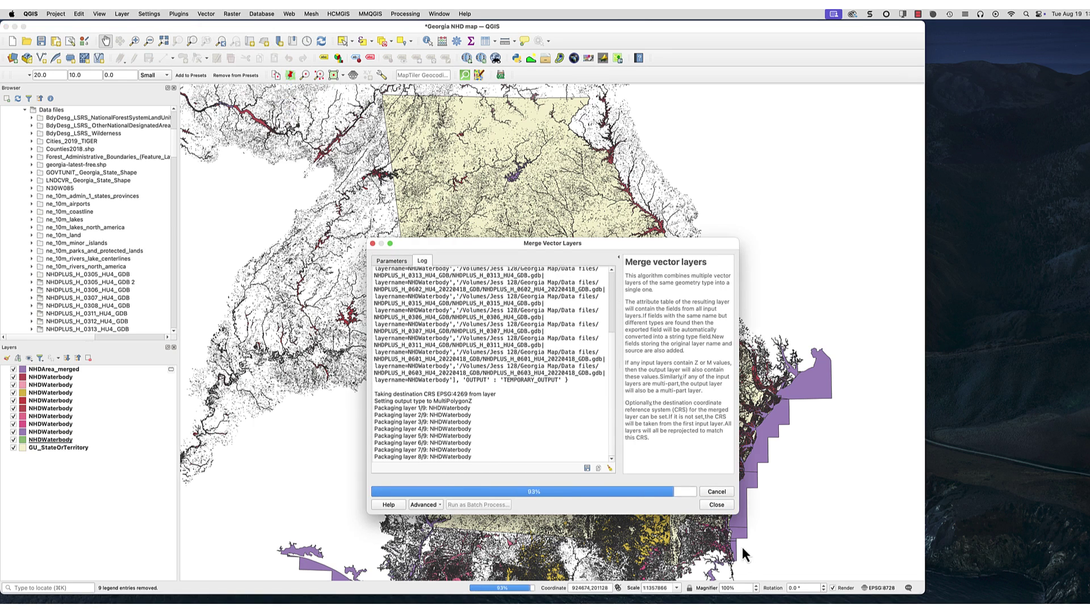
- Close the merge dialog and rename the new merged layer as NHDWaterbody_merged
click(658, 505)
right_click(77, 371)
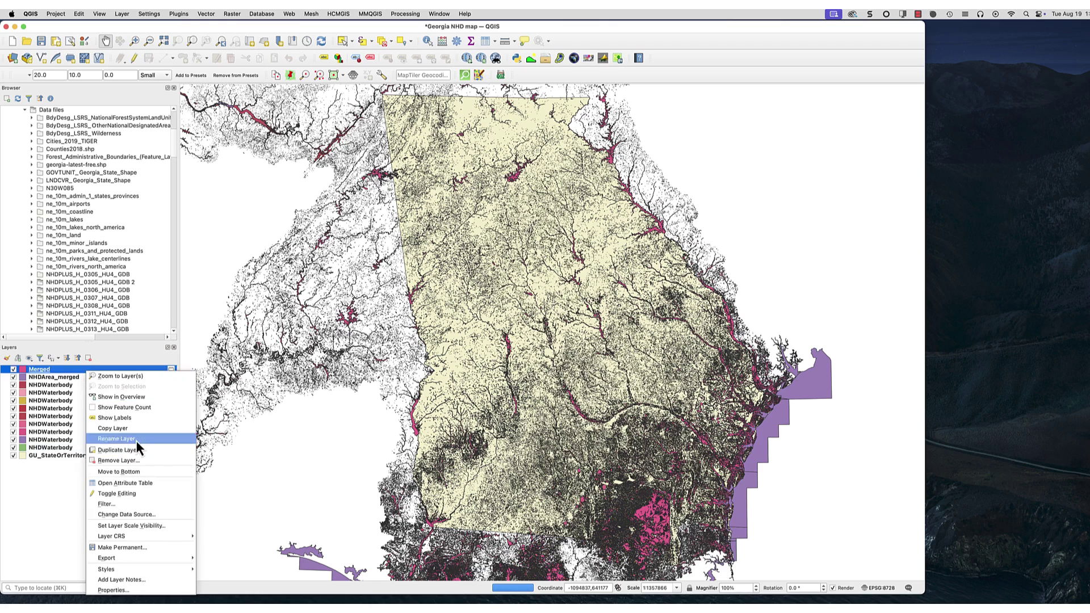
click(169, 458)
text(NHDWaterbody_merged)
key(Return)
- Remove all the individual NHDWaterbody source layers from the project, keeping both merged layers
click(100, 449)
shift+click(69, 386)
key(super+d)
key(Return)
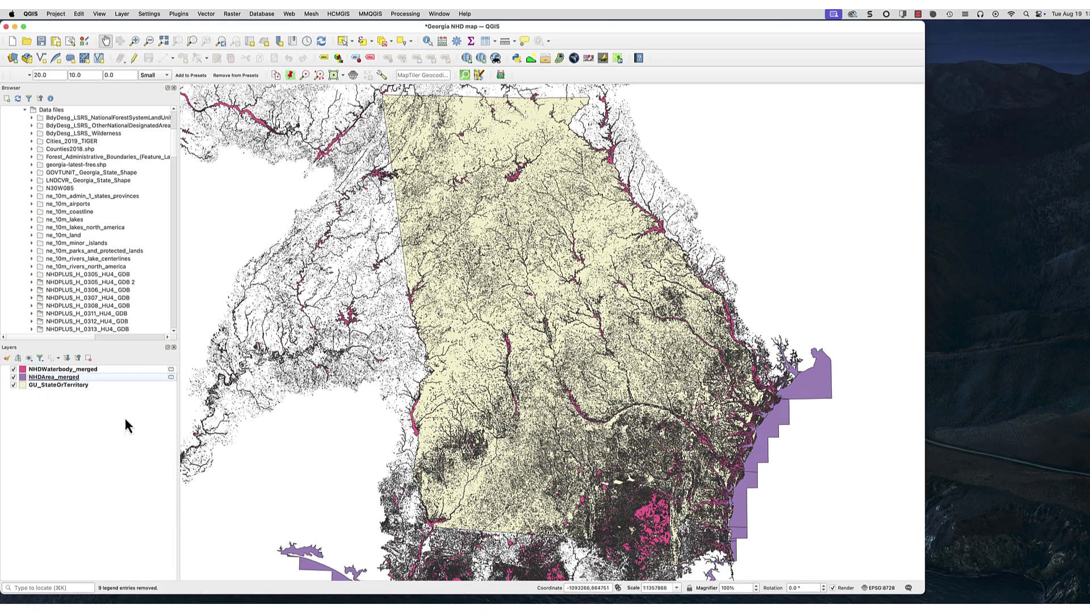
- Compare the map with and without NHDWaterbody_merged, at full state extent and close up, leaving the layer visible
click(13, 371)
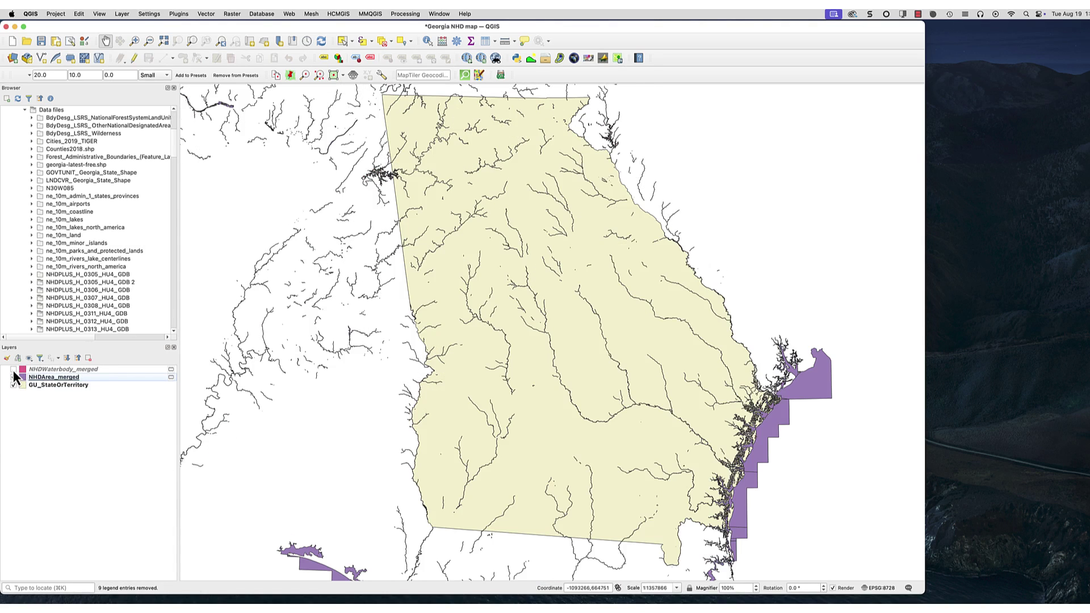
click(14, 371)
scroll(548, 325, up, 5)
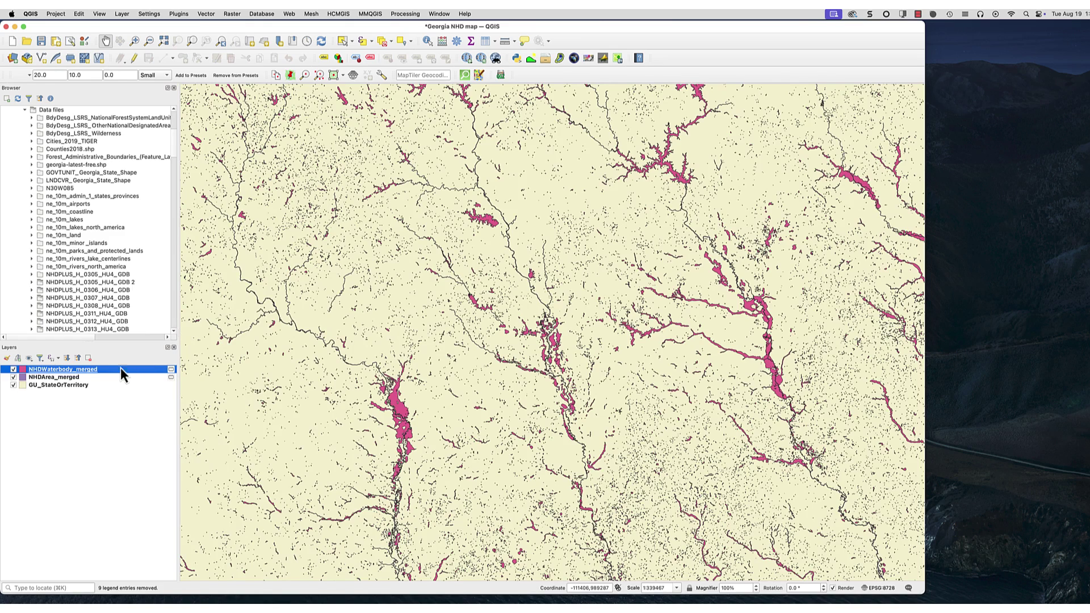
click(14, 369)
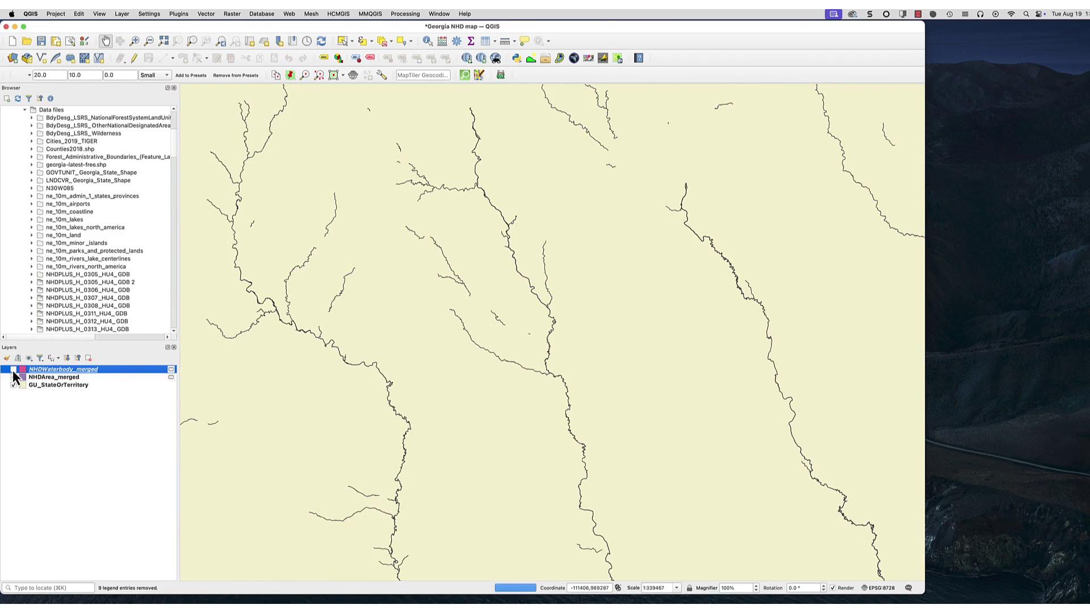
click(13, 370)
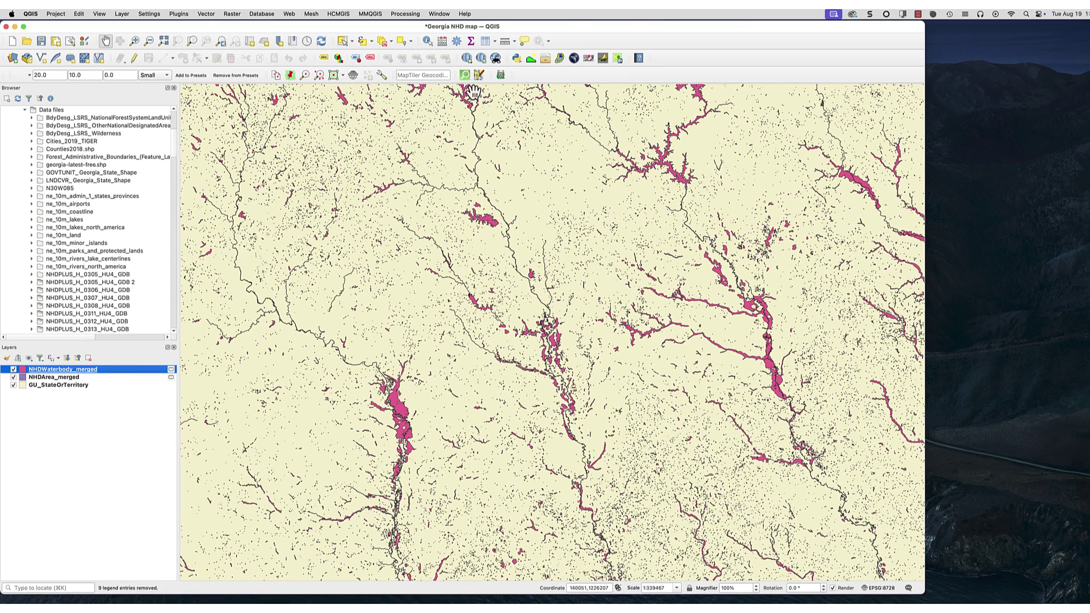
- Examine the smallest and largest waterbodies in the NHDWaterbody_merged attribute table, sorted by AreaSqKm, and close the table
click(486, 43)
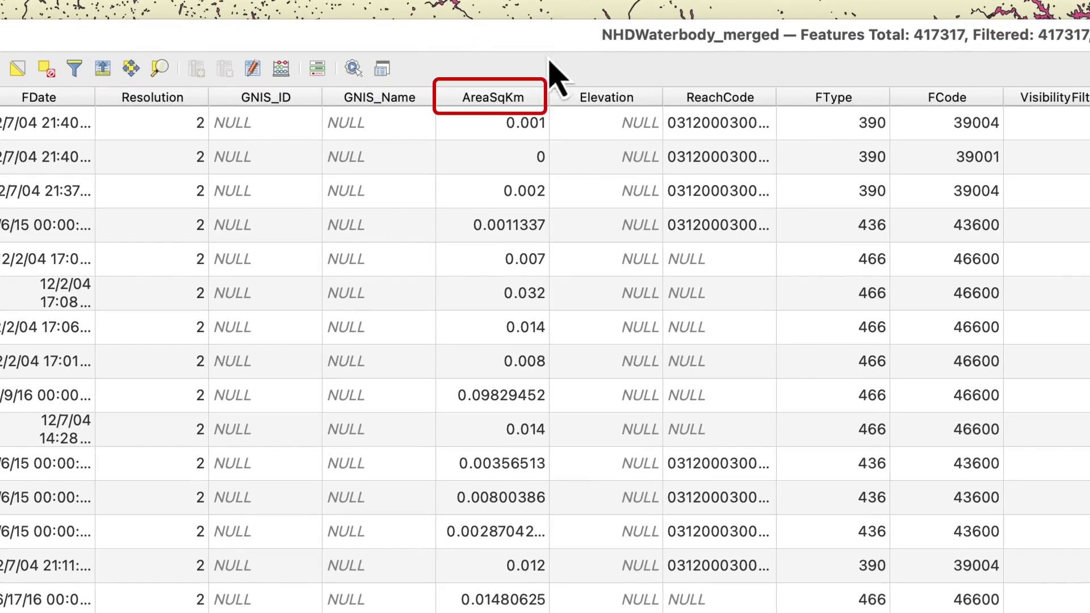
click(531, 108)
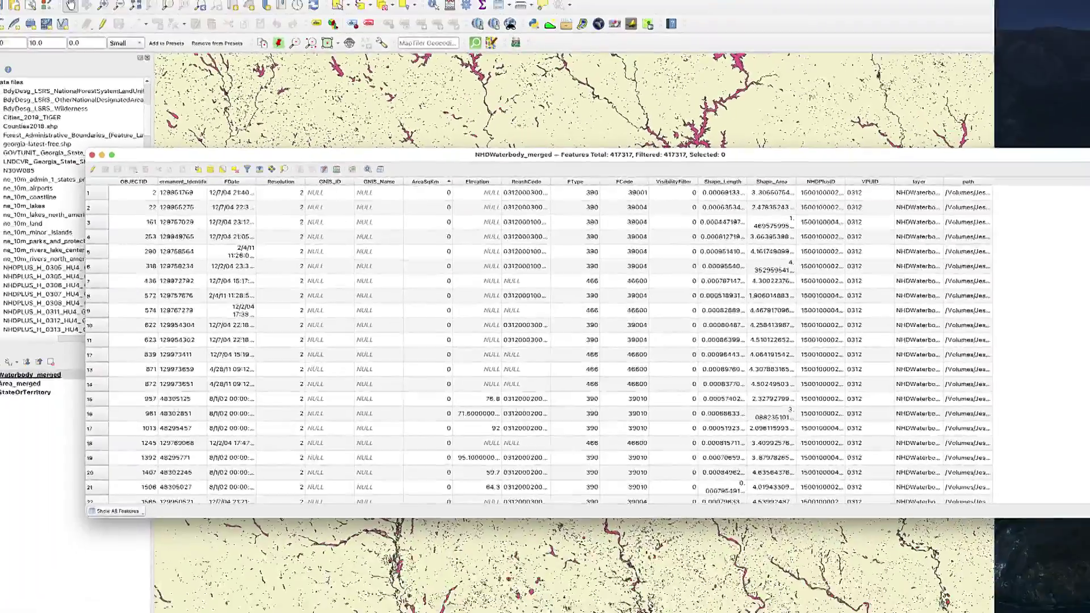
drag(1025, 203, 1031, 553)
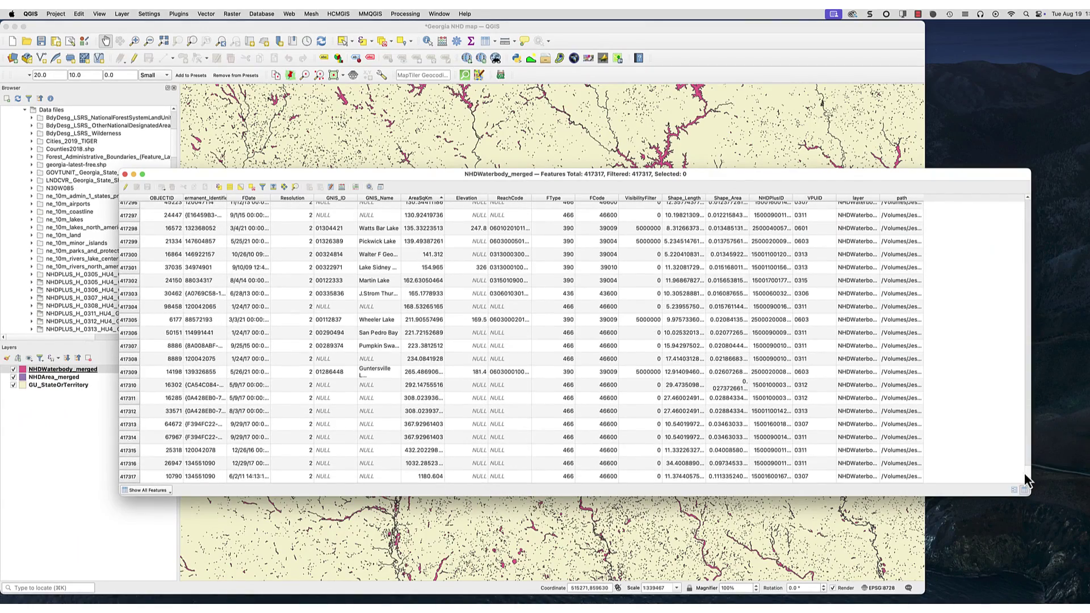
drag(1031, 480, 1029, 182)
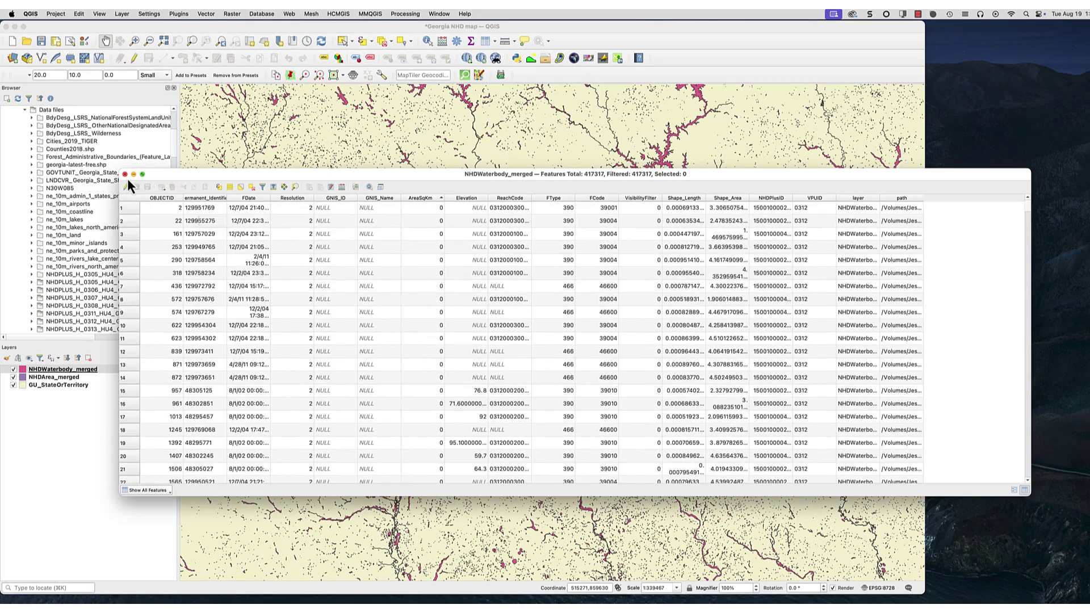
click(128, 175)
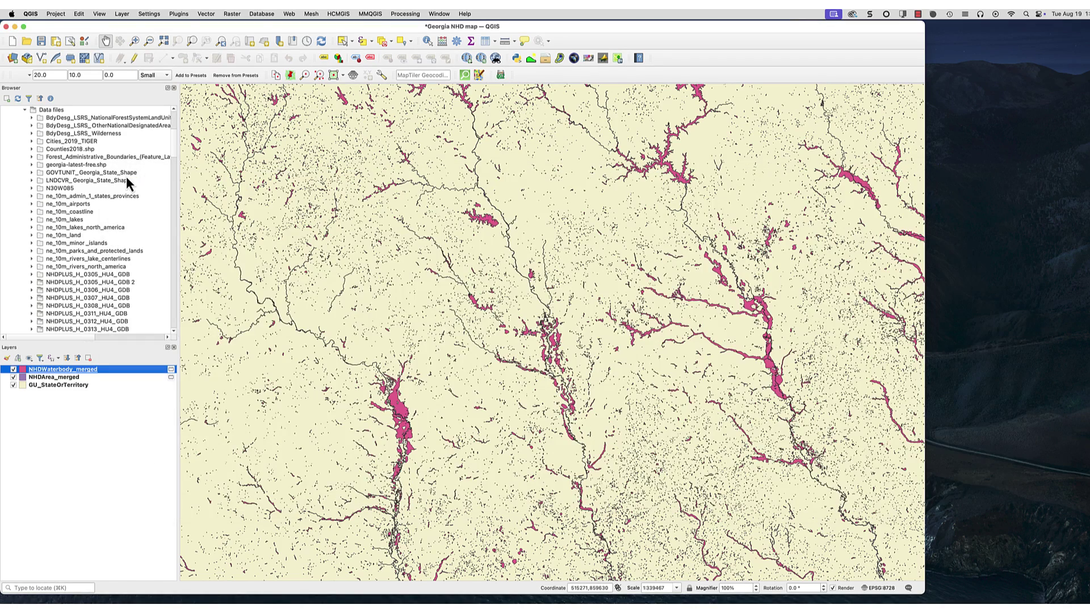
- Filter NHDWaterbody_merged with the expression "AreaSqKm" >= '1' and review the result across the whole state
right_click(132, 370)
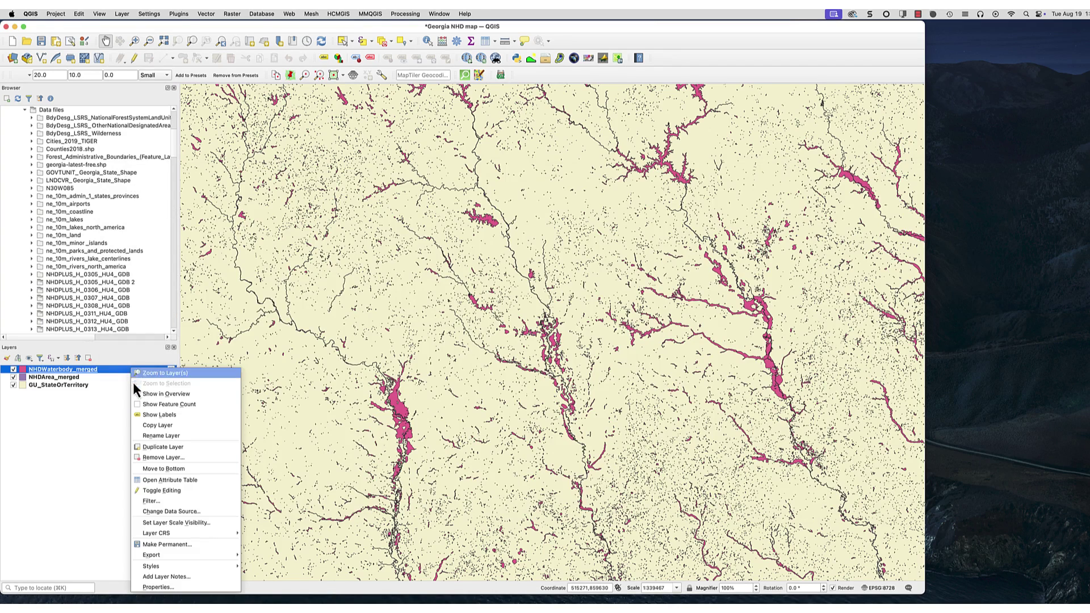
click(202, 501)
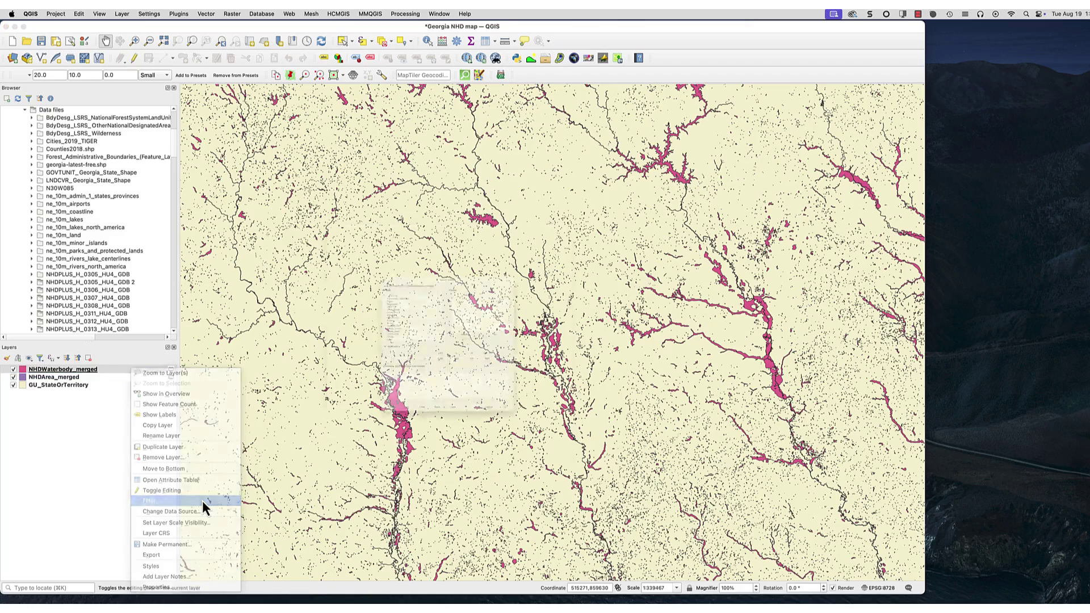
click(335, 260)
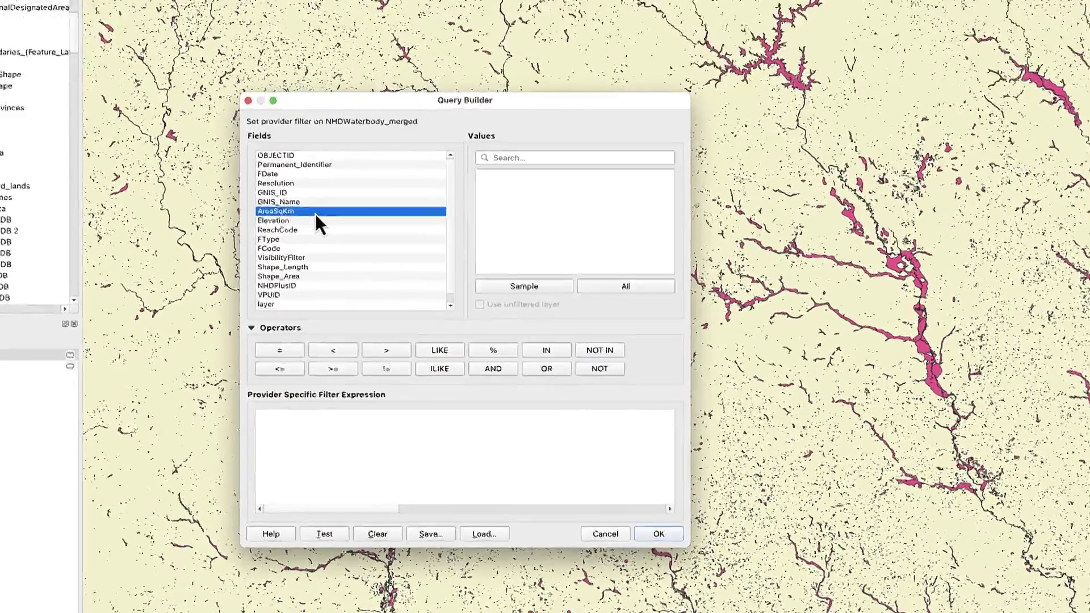
double_click(316, 213)
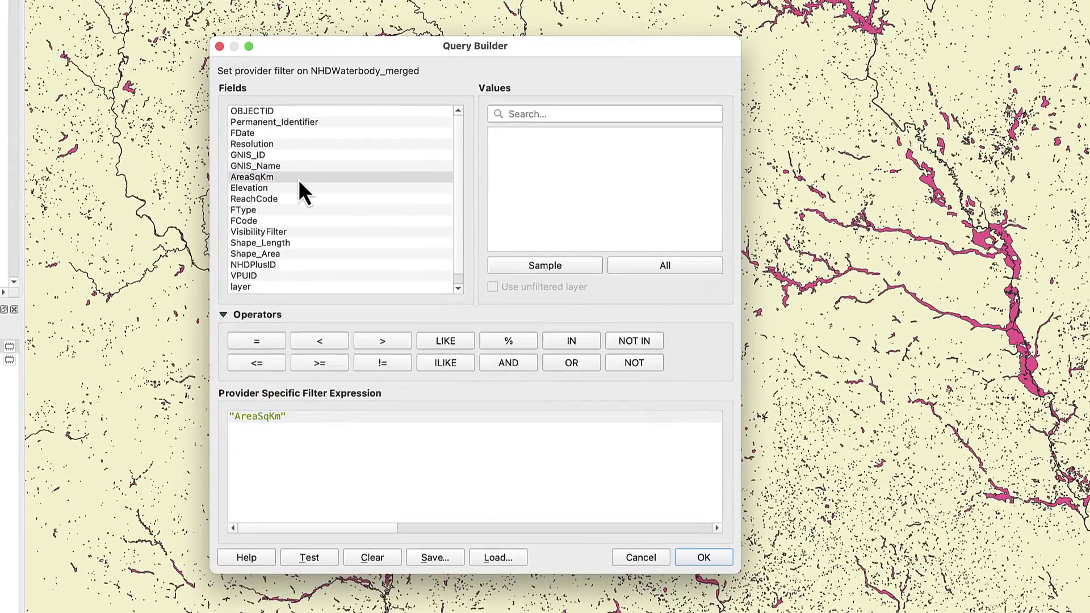
click(335, 365)
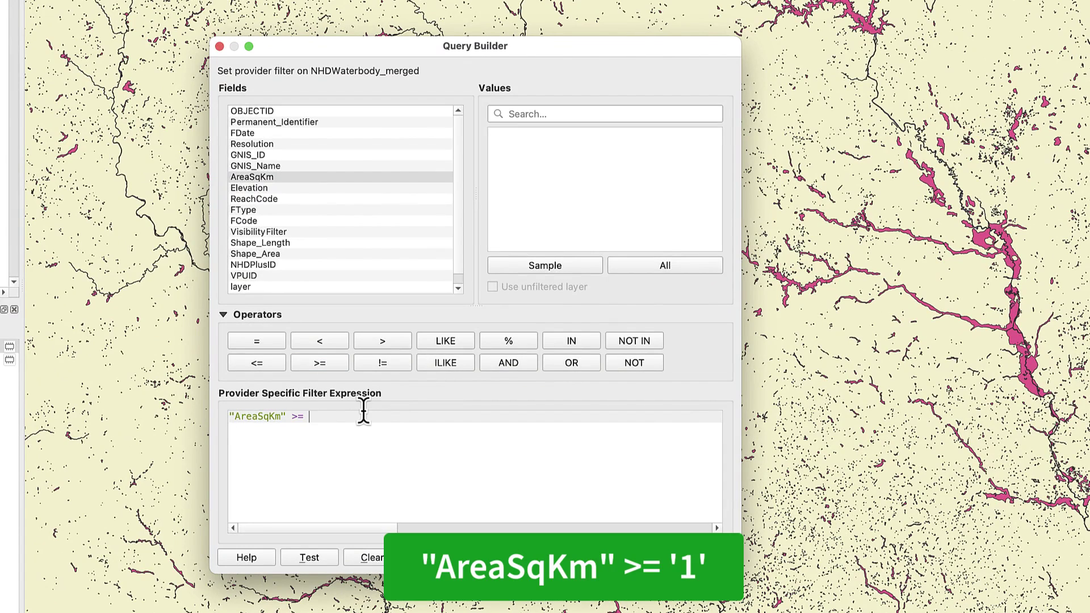
text('1')
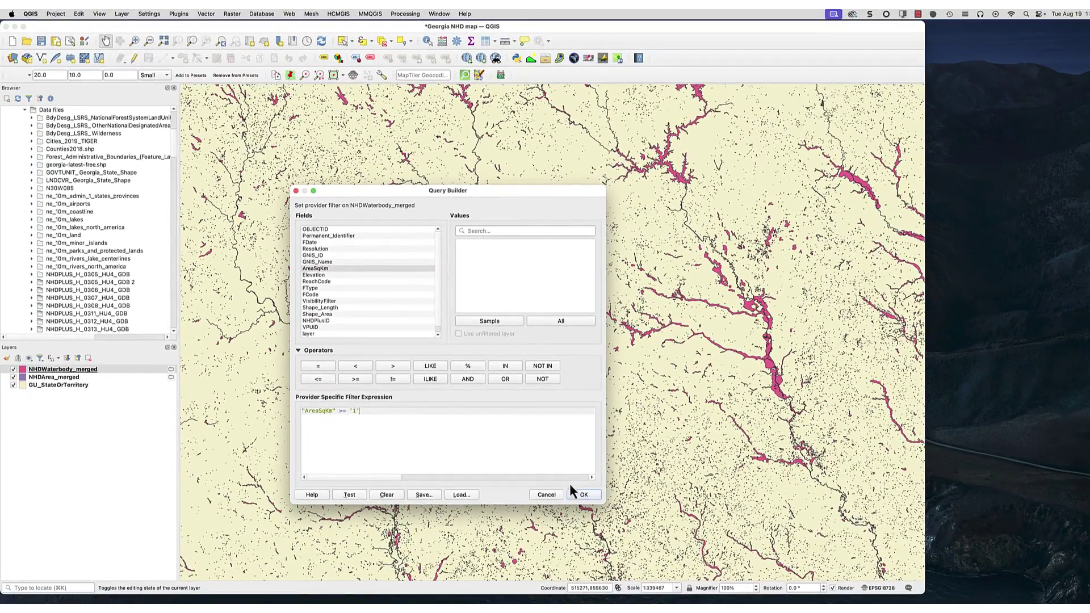
click(577, 495)
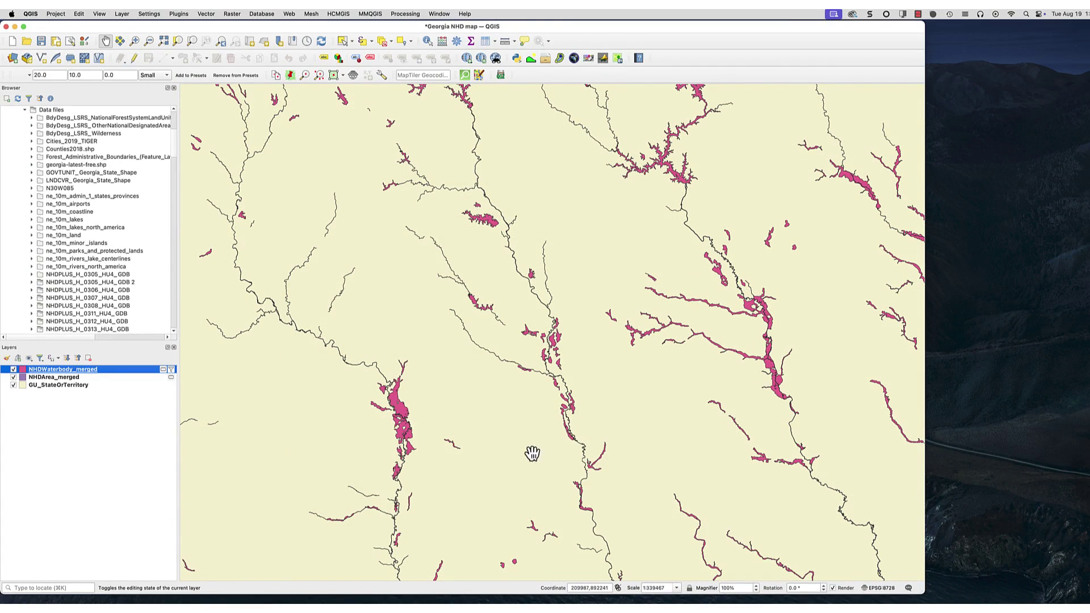
scroll(476, 433, down, 1)
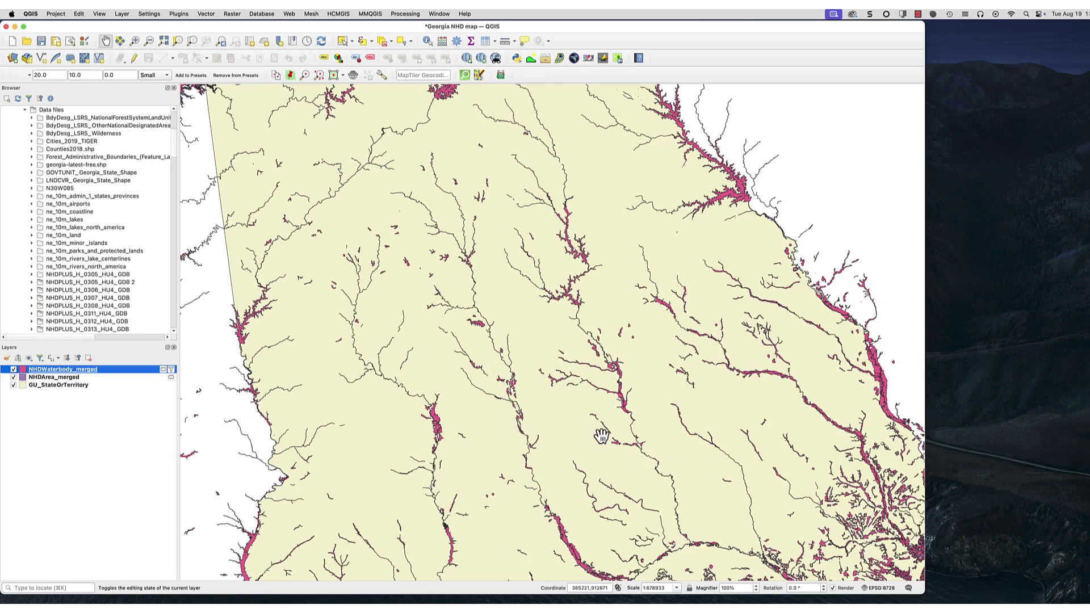
drag(418, 351, 555, 410)
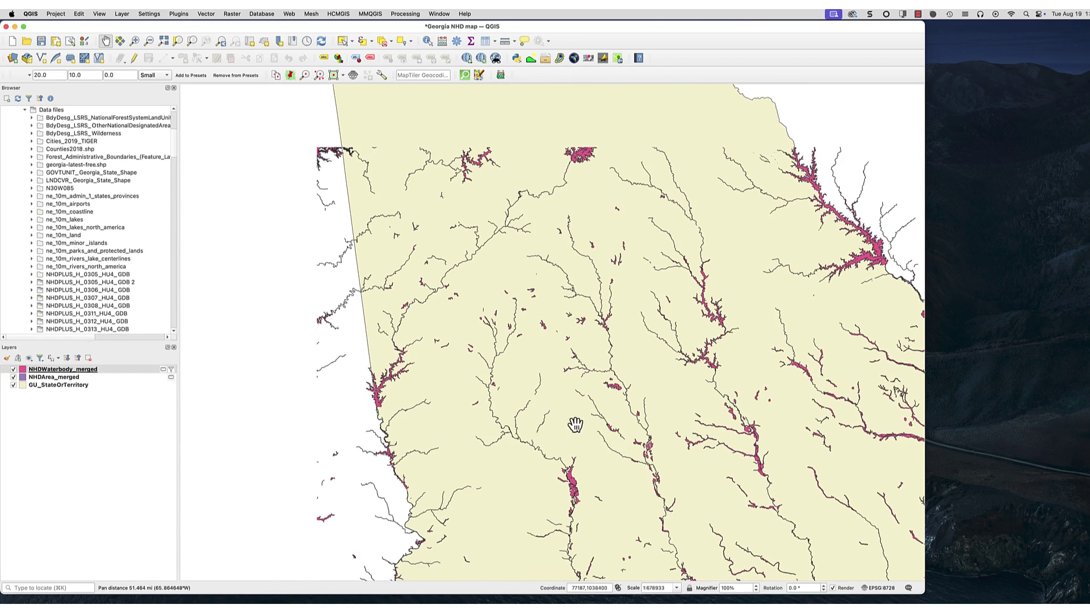
scroll(555, 410, down, 1)
drag(600, 390, 509, 323)
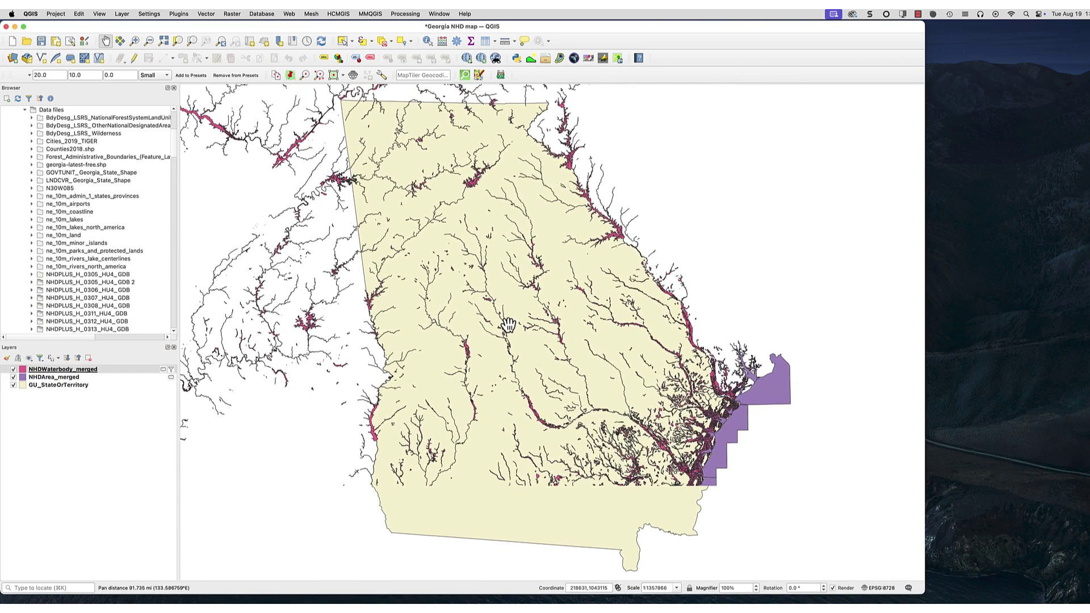